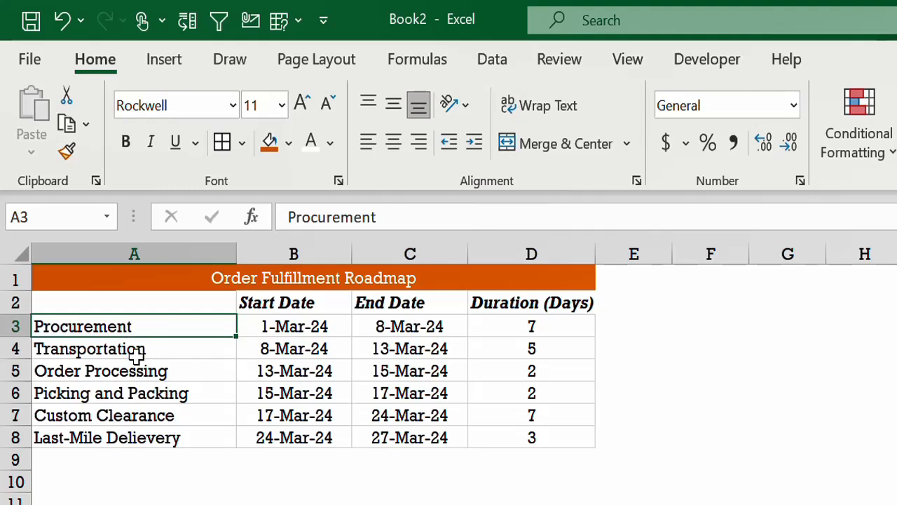
Review the task names, end dates and durations in the Order Fulfillment Roadmap table
{"action": "left_click", "coordinate": [132, 349]}
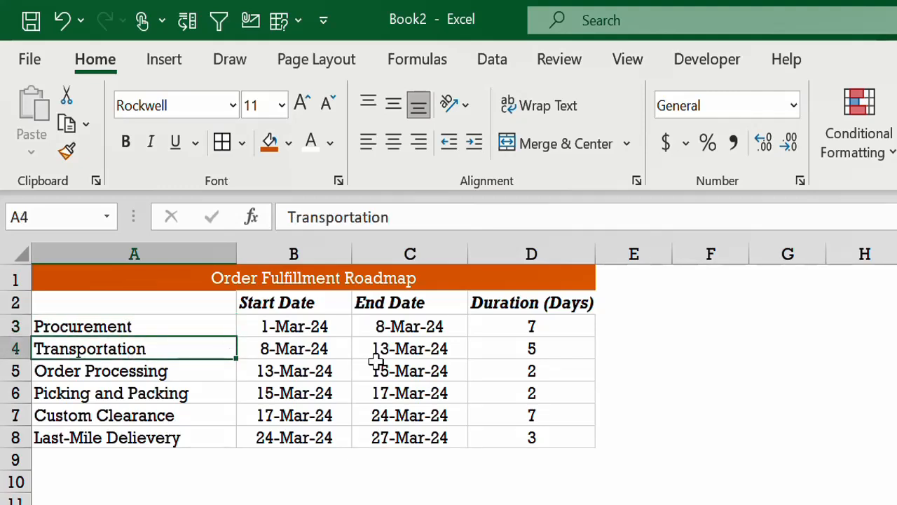
{"action": "left_click_drag", "start_coordinate": [150, 325], "coordinate": [150, 426]}
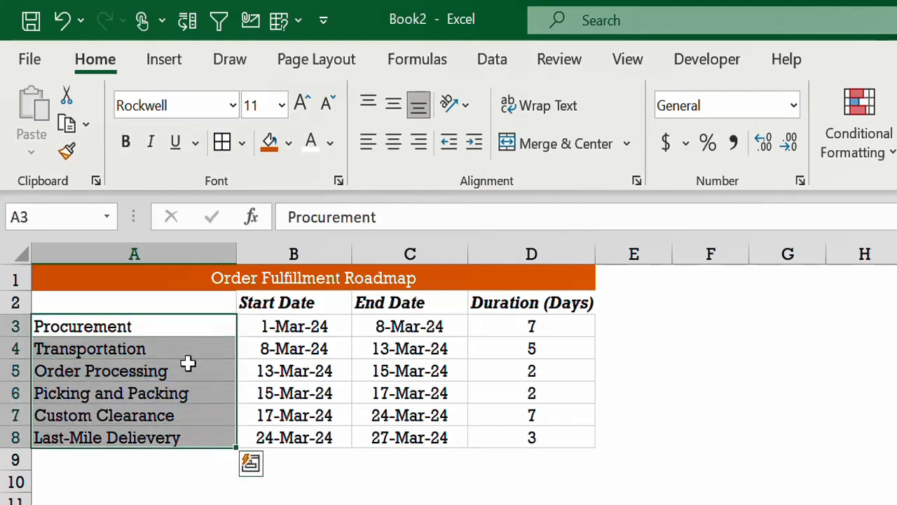
{"action": "left_click", "coordinate": [393, 326]}
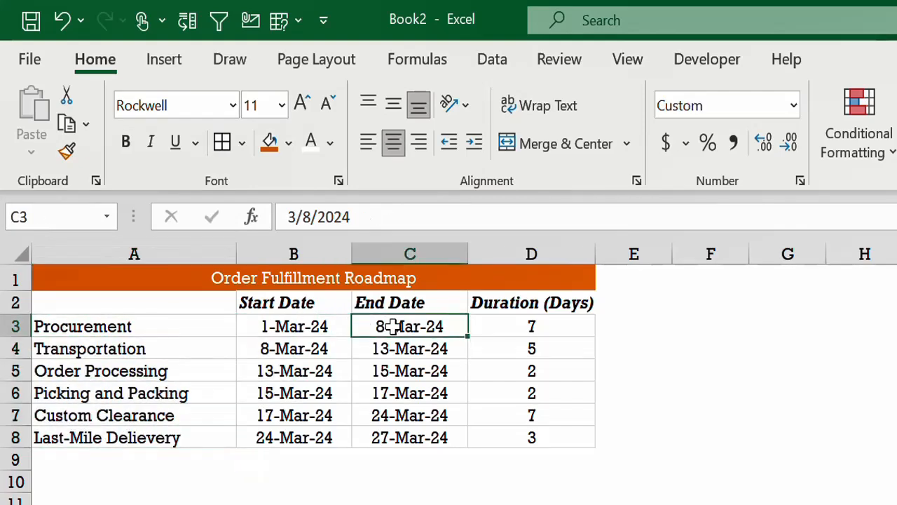
{"action": "left_click", "coordinate": [530, 324]}
{"action": "left_click", "coordinate": [530, 351]}
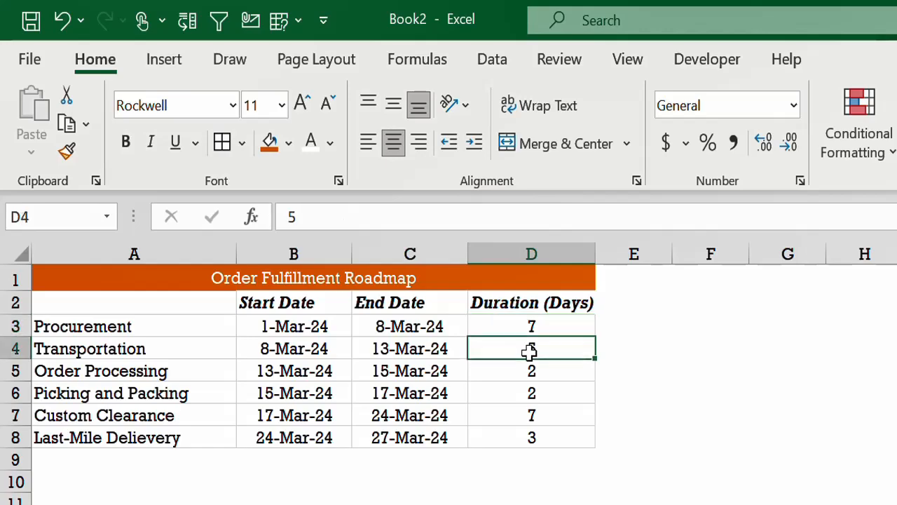
{"action": "left_click", "coordinate": [523, 417]}
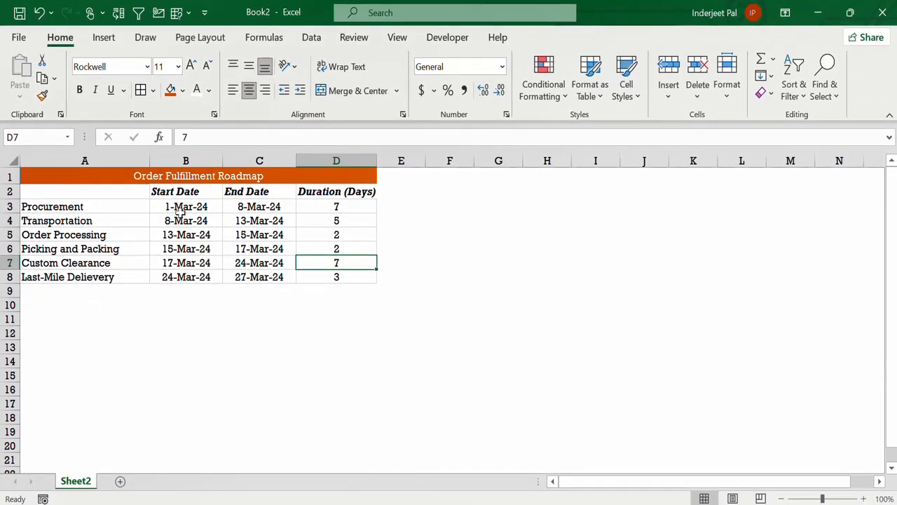
Insert a 2-D stacked bar chart from the start dates in B3:B8 and move it clear of the Duration column
{"action": "left_click_drag", "start_coordinate": [181, 212], "coordinate": [180, 278]}
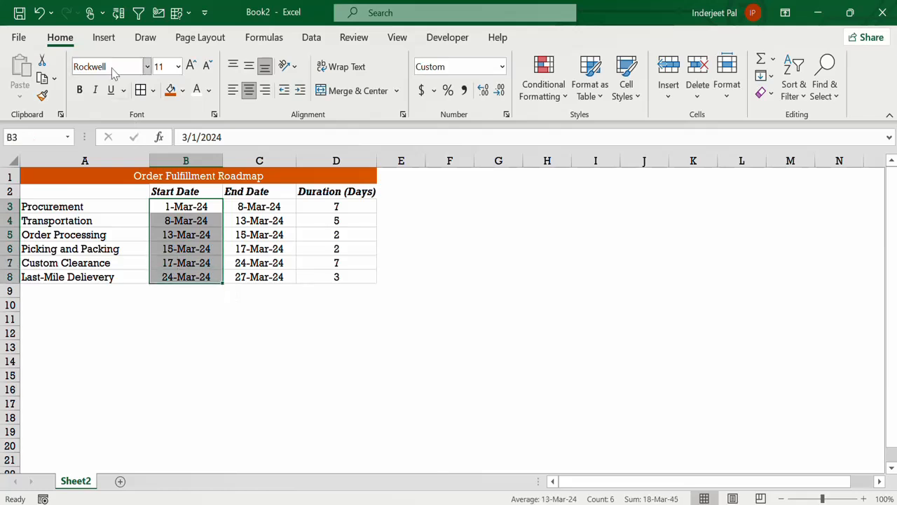
{"action": "left_click", "coordinate": [105, 40]}
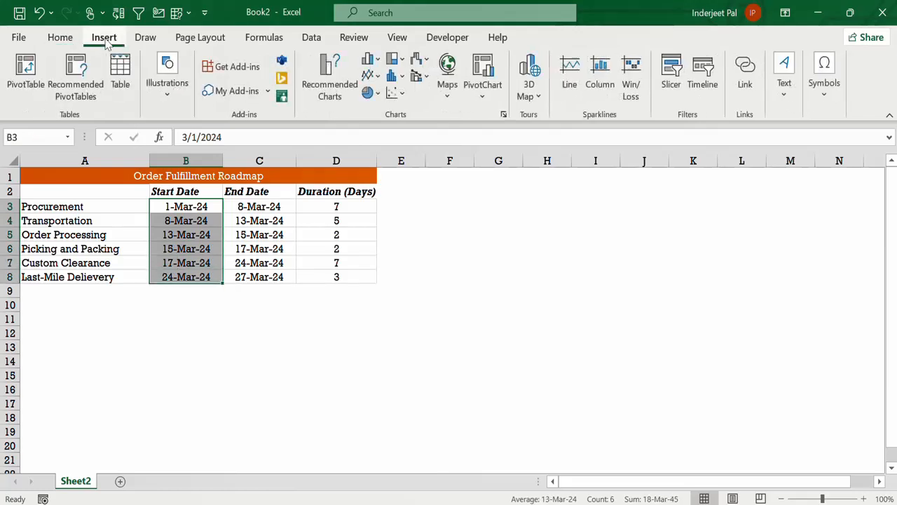
{"action": "left_click", "coordinate": [368, 60]}
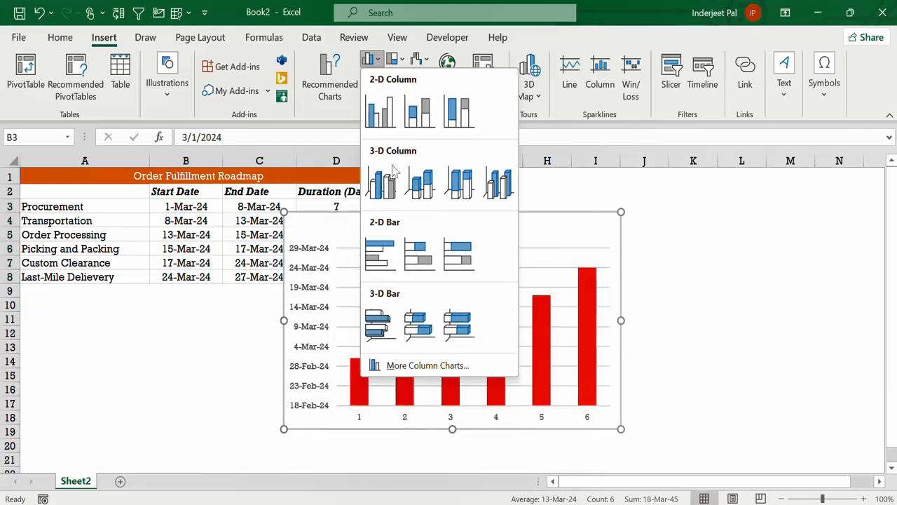
{"action": "left_click", "coordinate": [419, 261]}
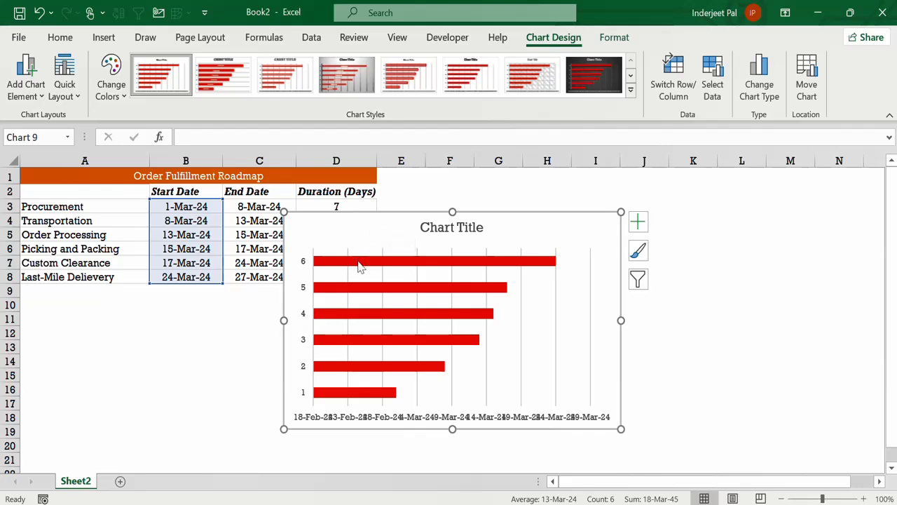
{"action": "left_click_drag", "start_coordinate": [345, 206], "coordinate": [416, 198]}
Add a second series to the chart, using D2 as its name and the durations in D3:D8 as its values
{"action": "left_click", "coordinate": [419, 253]}
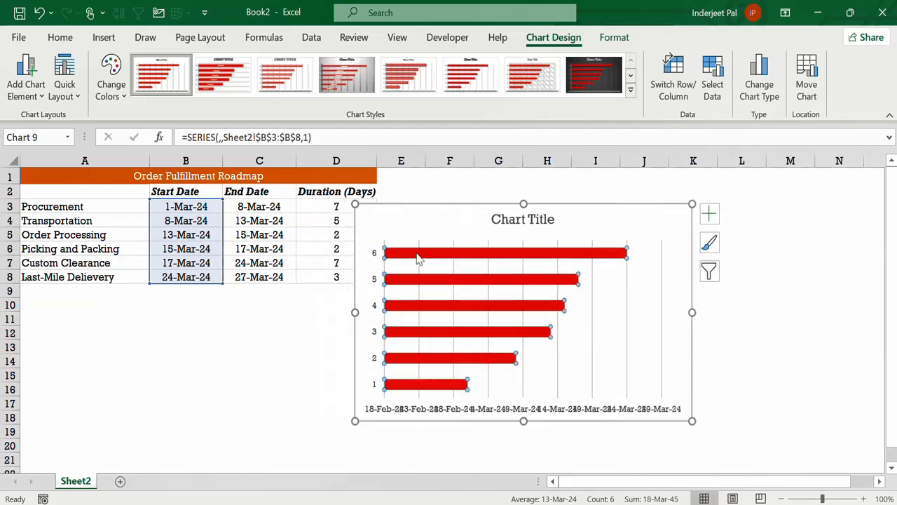
{"action": "right_click", "coordinate": [419, 257]}
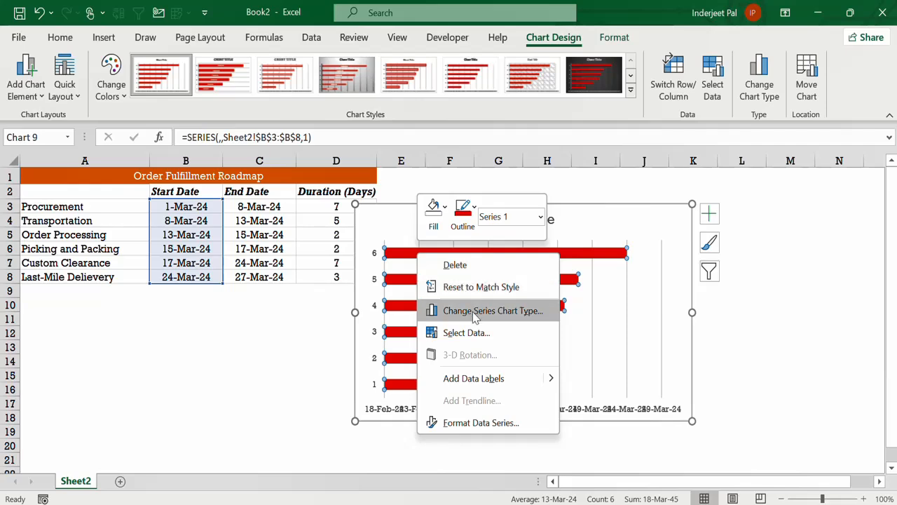
{"action": "left_click", "coordinate": [467, 334]}
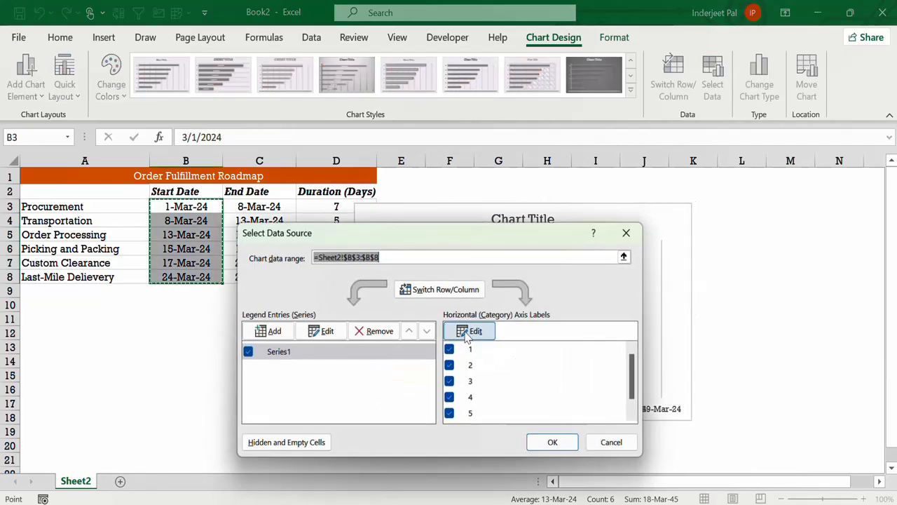
{"action": "left_click_drag", "start_coordinate": [399, 241], "coordinate": [502, 234]}
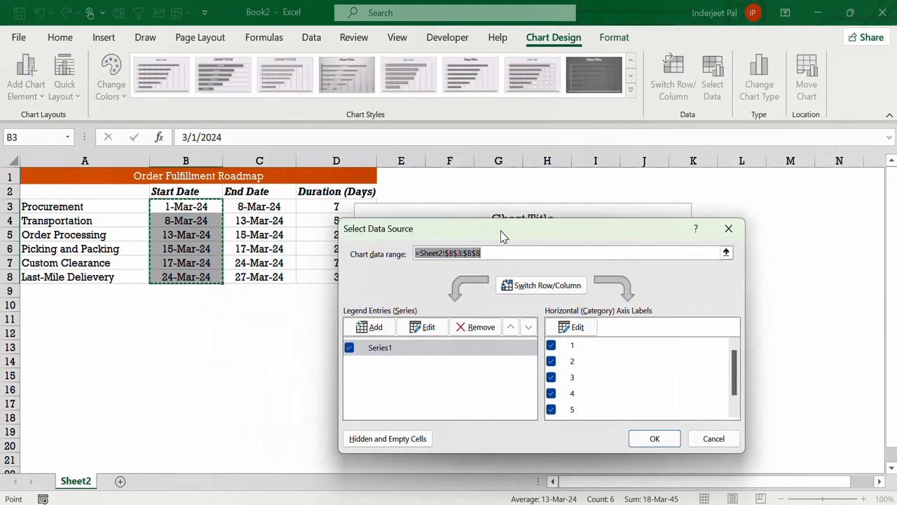
{"action": "left_click", "coordinate": [376, 327]}
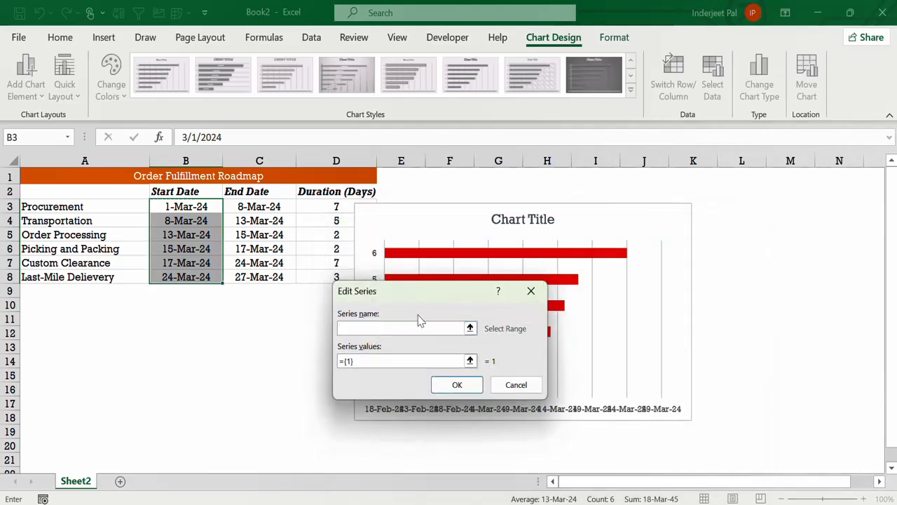
{"action": "left_click", "coordinate": [470, 328]}
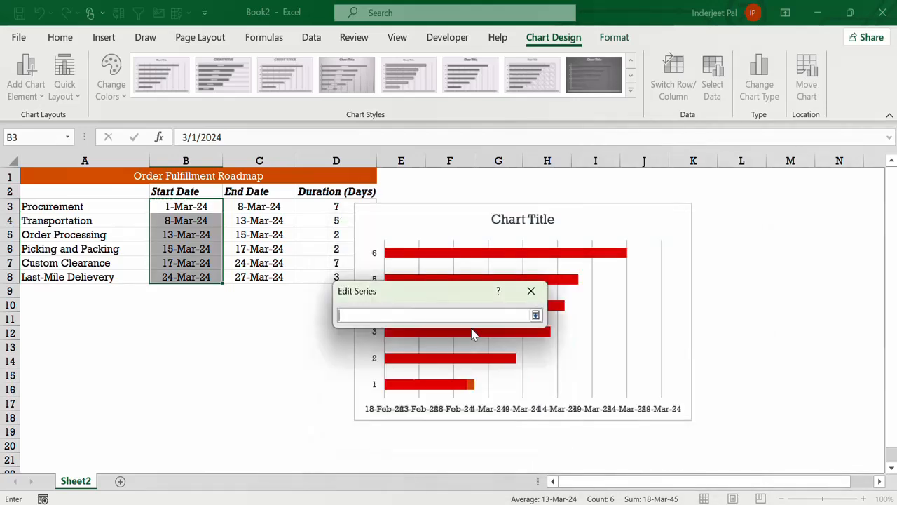
{"action": "left_click", "coordinate": [320, 192]}
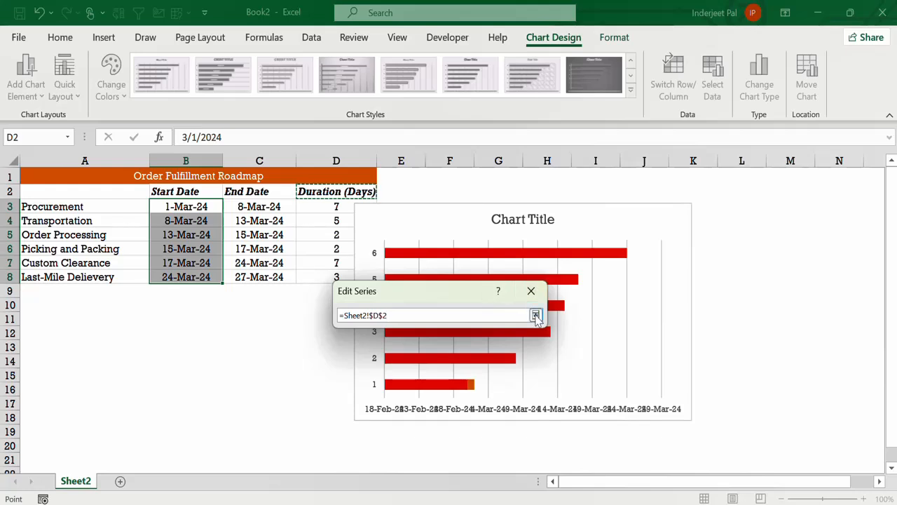
{"action": "left_click", "coordinate": [536, 315]}
{"action": "left_click", "coordinate": [469, 360]}
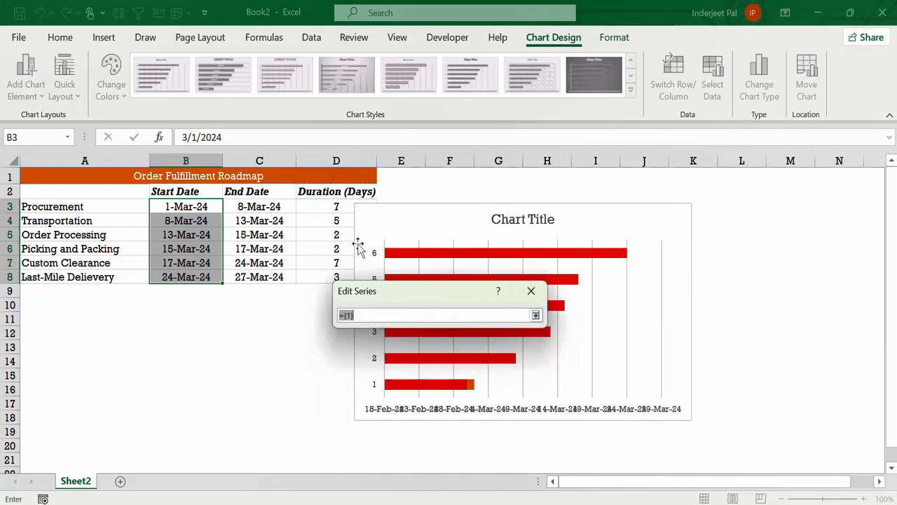
{"action": "left_click_drag", "start_coordinate": [316, 204], "coordinate": [320, 279]}
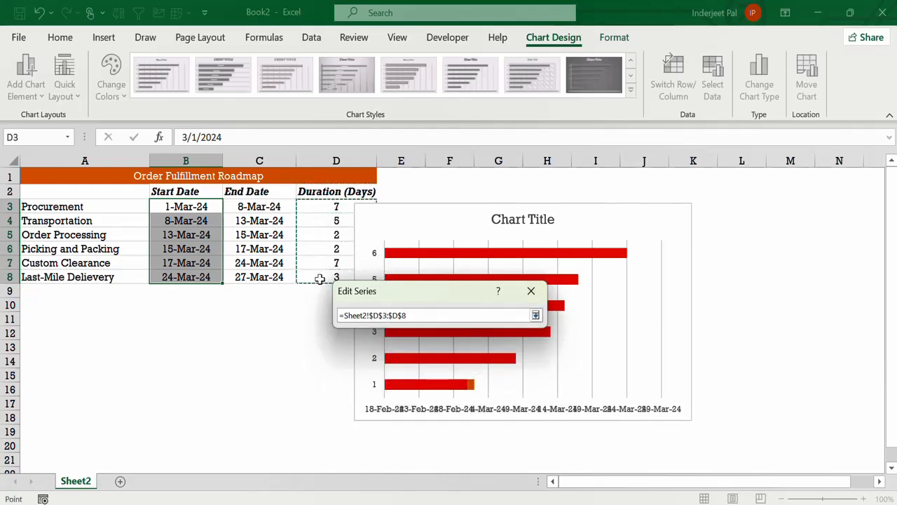
{"action": "left_click", "coordinate": [536, 315]}
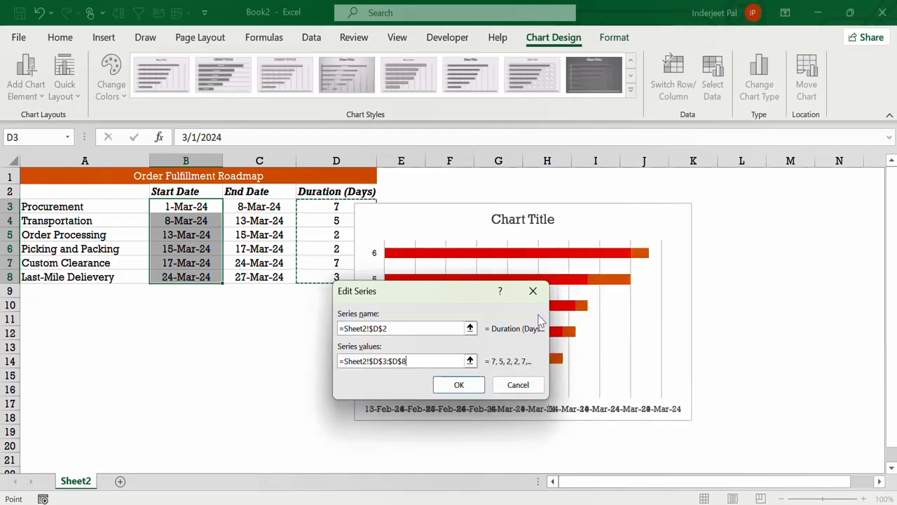
{"action": "left_click", "coordinate": [460, 385]}
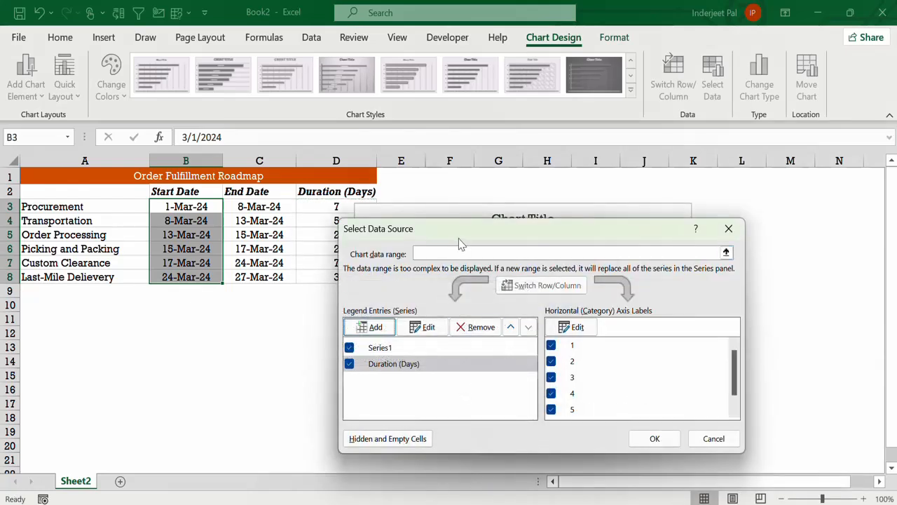
Use the task names in A3:A8 as the chart's category axis labels and apply the data source changes
{"action": "left_click_drag", "start_coordinate": [458, 230], "coordinate": [514, 335]}
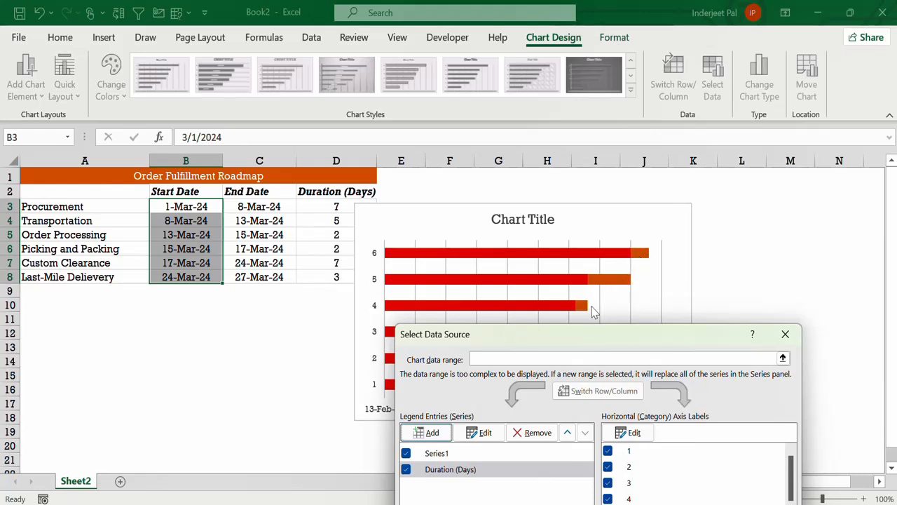
{"action": "left_click_drag", "start_coordinate": [551, 336], "coordinate": [530, 203]}
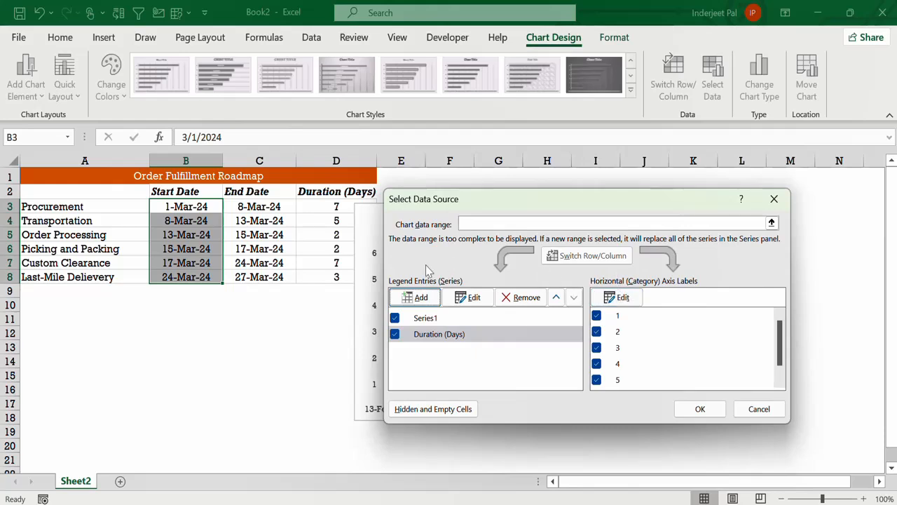
{"action": "left_click_drag", "start_coordinate": [426, 203], "coordinate": [487, 200]}
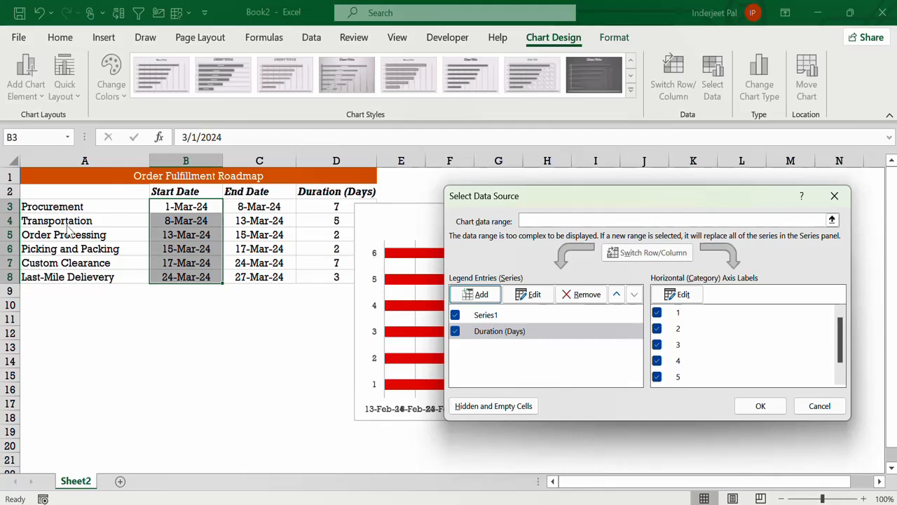
{"action": "left_click", "coordinate": [681, 295]}
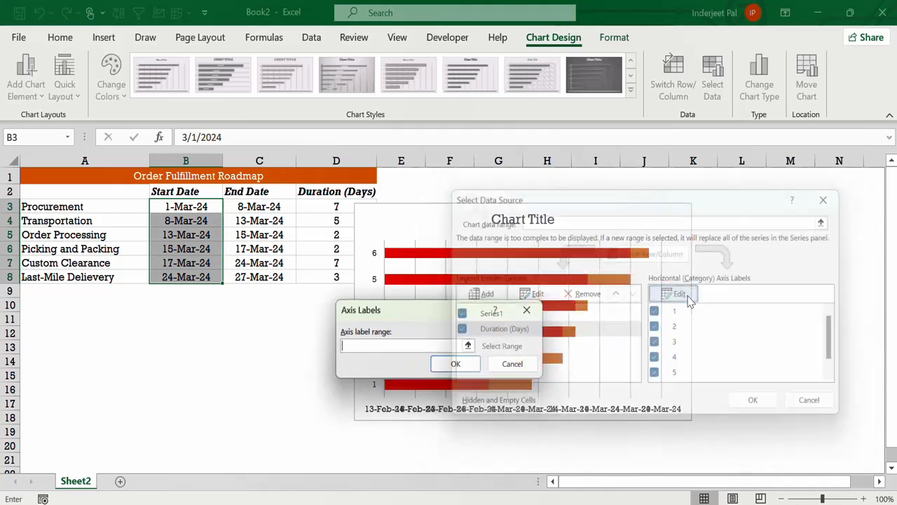
{"action": "left_click", "coordinate": [471, 347]}
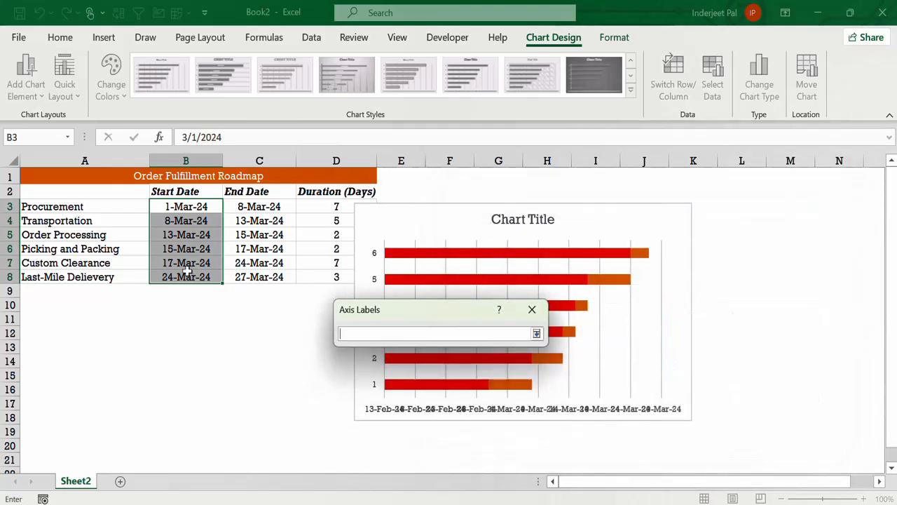
{"action": "left_click_drag", "start_coordinate": [92, 207], "coordinate": [96, 277]}
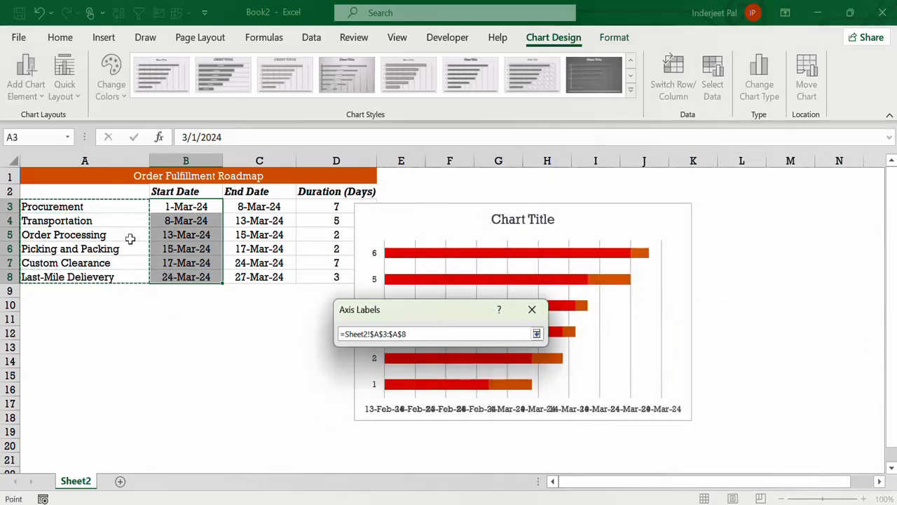
{"action": "left_click", "coordinate": [536, 334]}
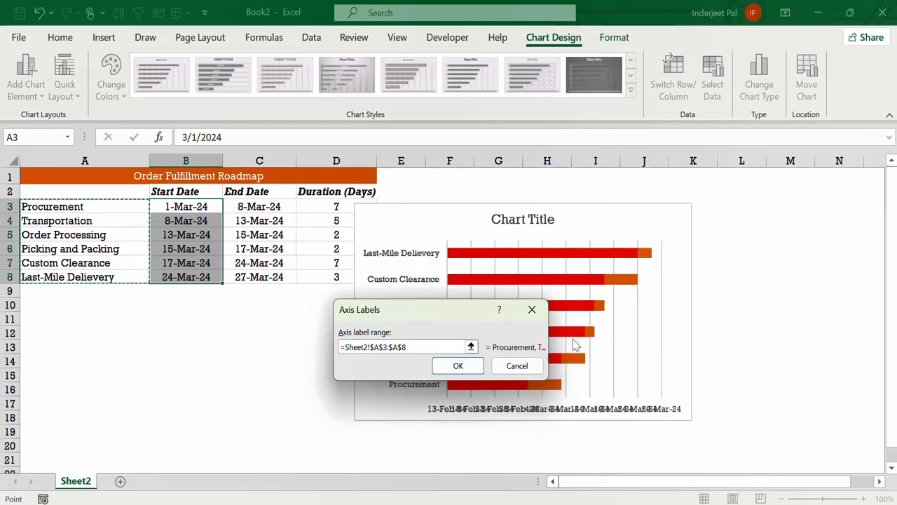
{"action": "left_click", "coordinate": [458, 365]}
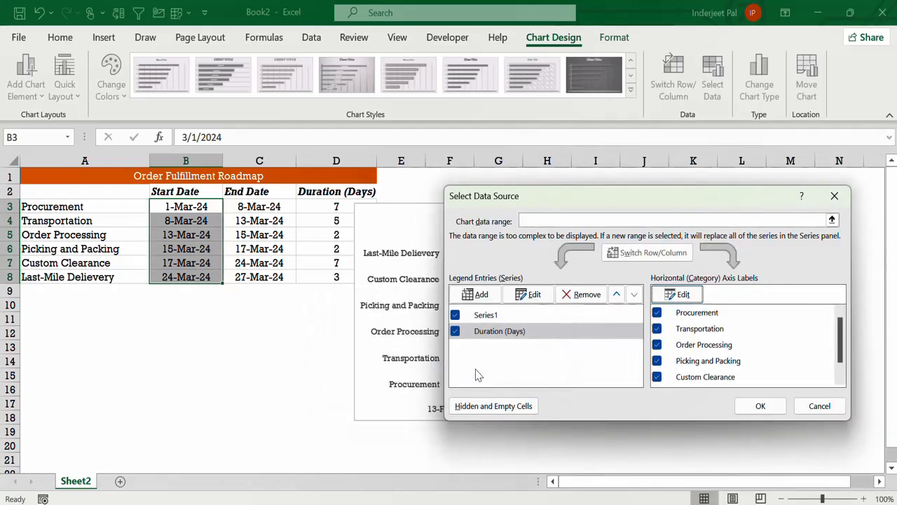
{"action": "left_click", "coordinate": [760, 406]}
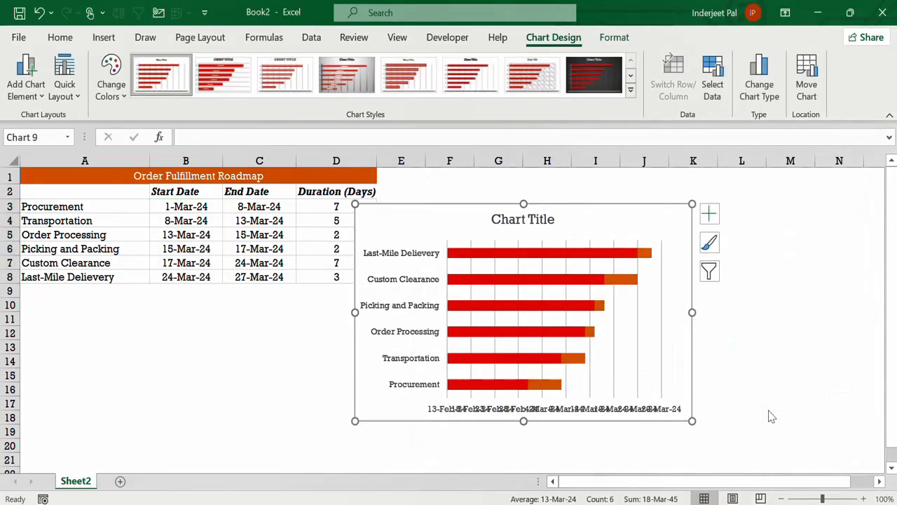
Set the start-date bars to No Fill and move the chart so its upper-left corner sits around cell C4
{"action": "left_click", "coordinate": [476, 256]}
{"action": "right_click", "coordinate": [476, 258]}
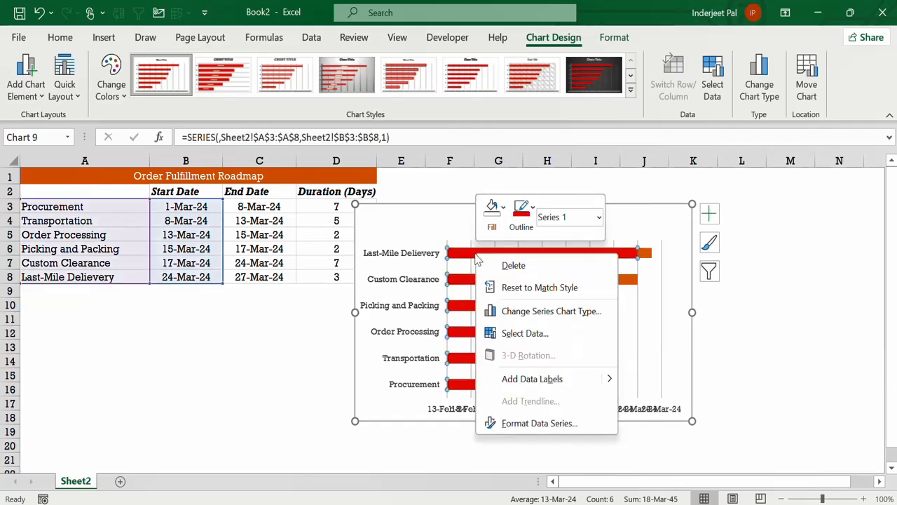
{"action": "left_click", "coordinate": [501, 219]}
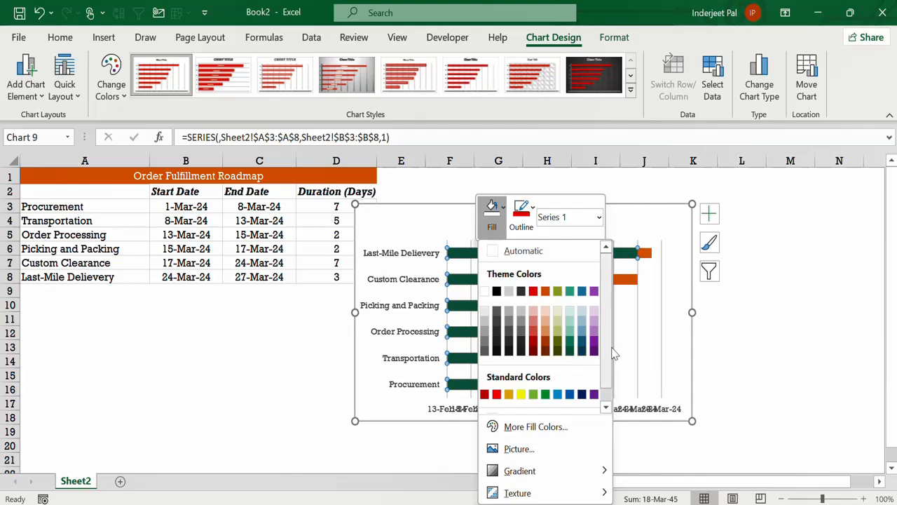
{"action": "scroll", "coordinate": [611, 379], "scroll_direction": "down", "scroll_amount": 1}
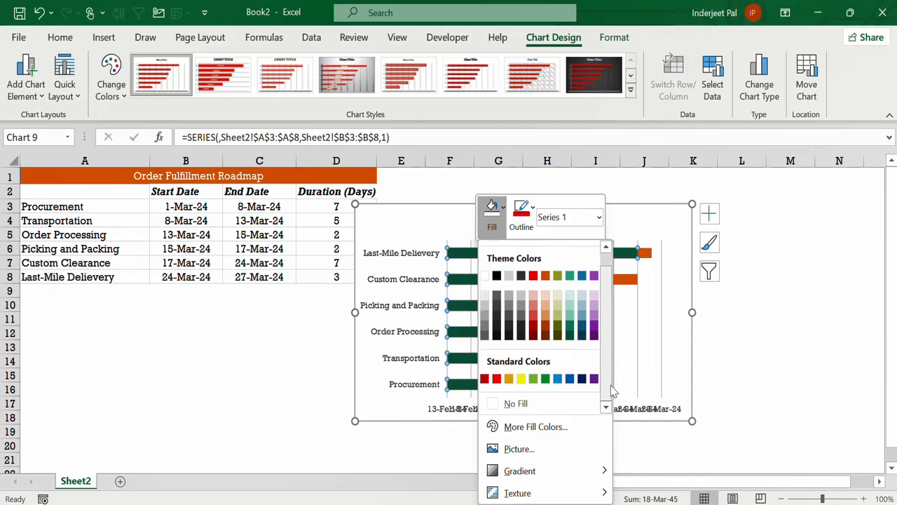
{"action": "left_click", "coordinate": [524, 405]}
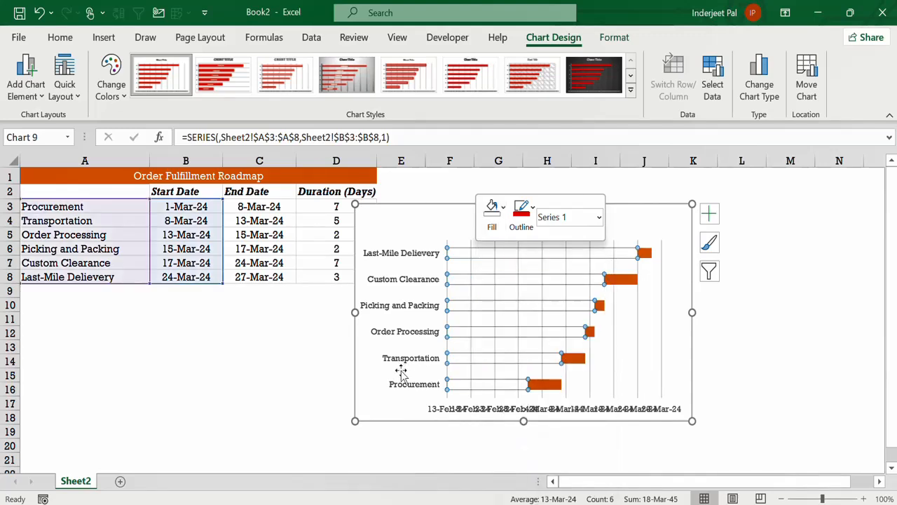
{"action": "left_click", "coordinate": [381, 386]}
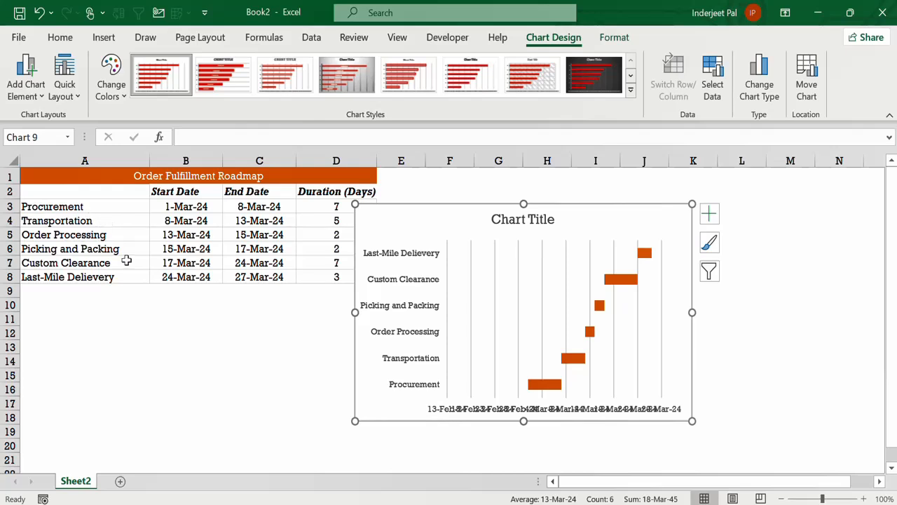
{"action": "left_click_drag", "start_coordinate": [382, 213], "coordinate": [266, 233]}
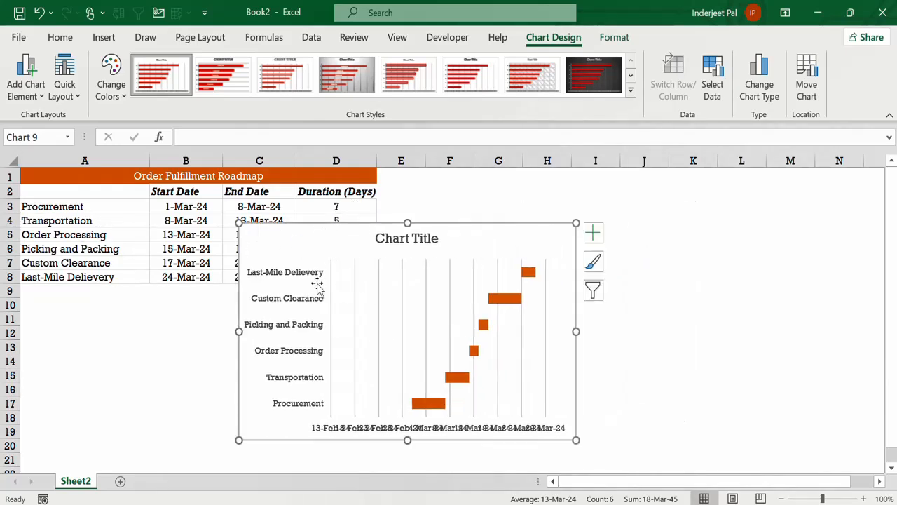
Put the categories of the chart's task-name axis in reverse order and close the axis formatting options
{"action": "right_click", "coordinate": [306, 285]}
{"action": "left_click", "coordinate": [312, 281]}
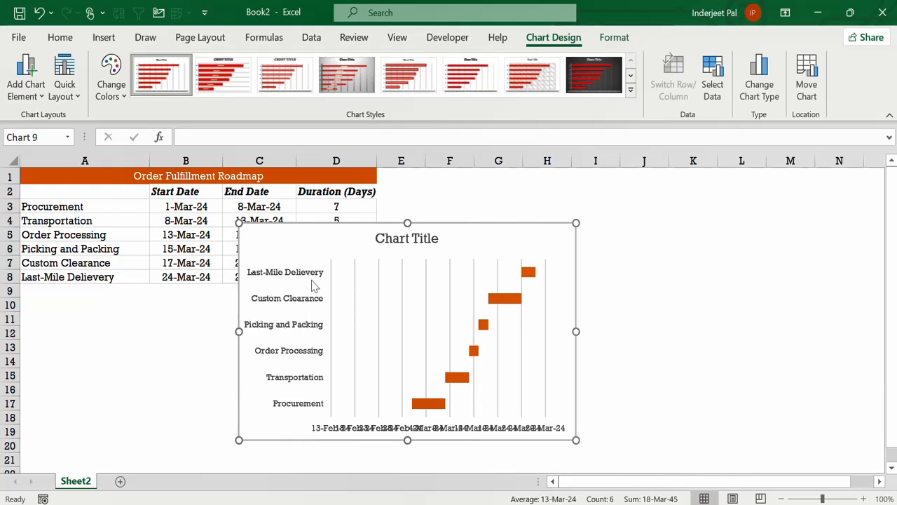
{"action": "left_click", "coordinate": [305, 280]}
{"action": "right_click", "coordinate": [305, 281]}
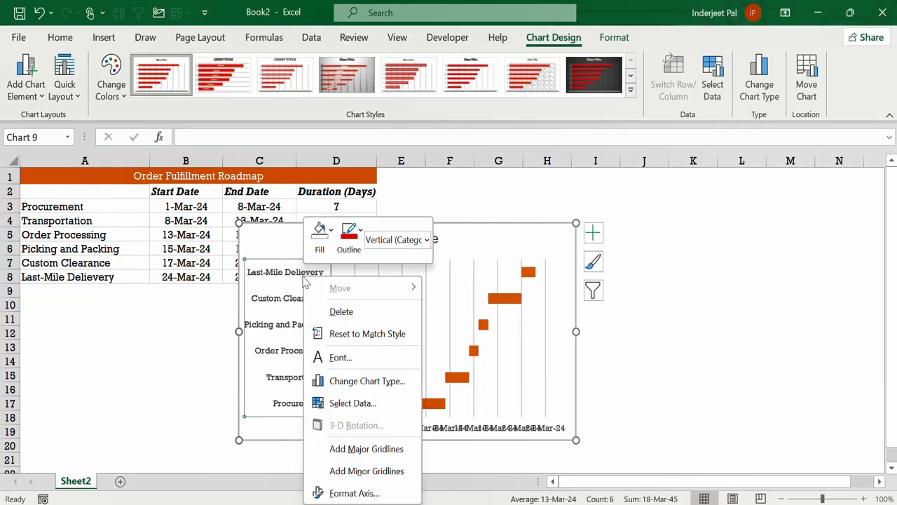
{"action": "left_click", "coordinate": [354, 493]}
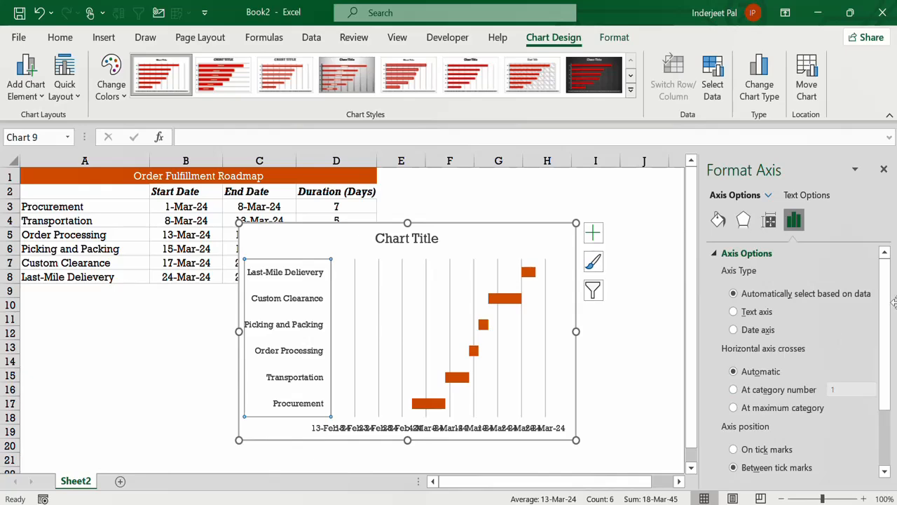
{"action": "scroll", "coordinate": [891, 300], "scroll_direction": "down", "scroll_amount": 3}
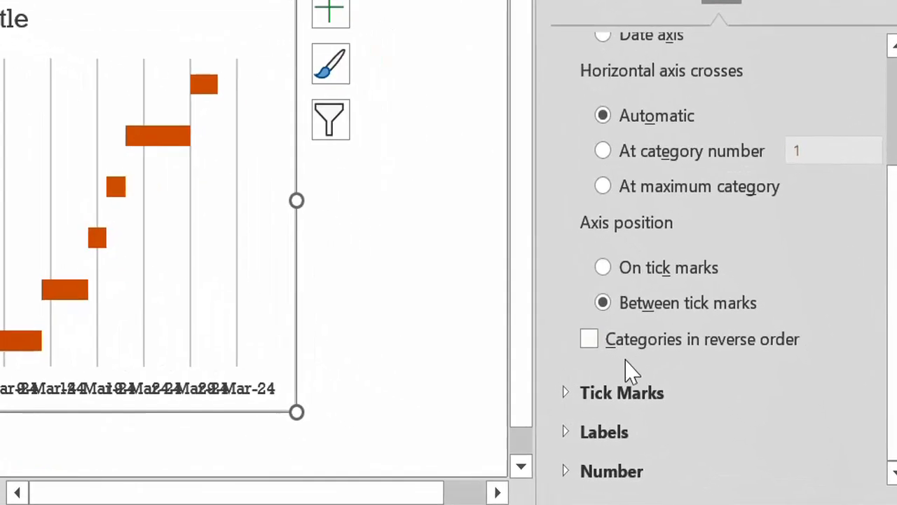
{"action": "left_click", "coordinate": [587, 337]}
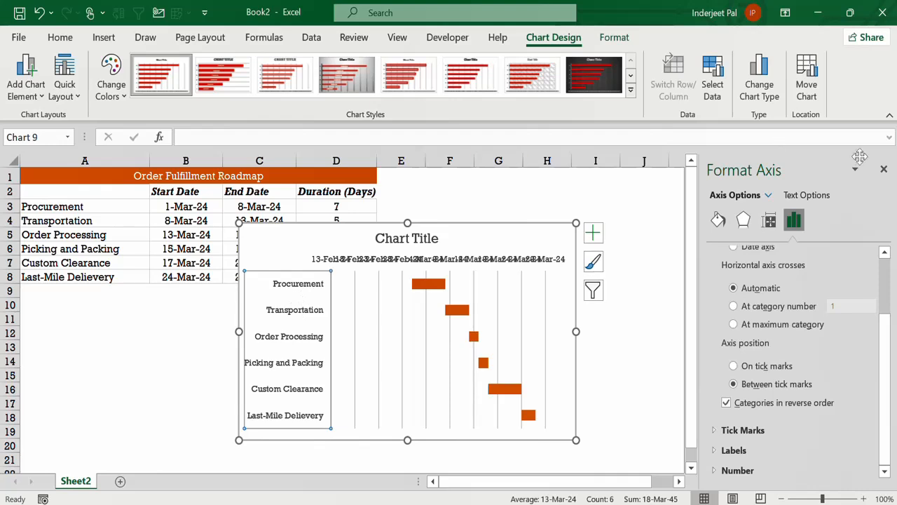
{"action": "left_click", "coordinate": [884, 168]}
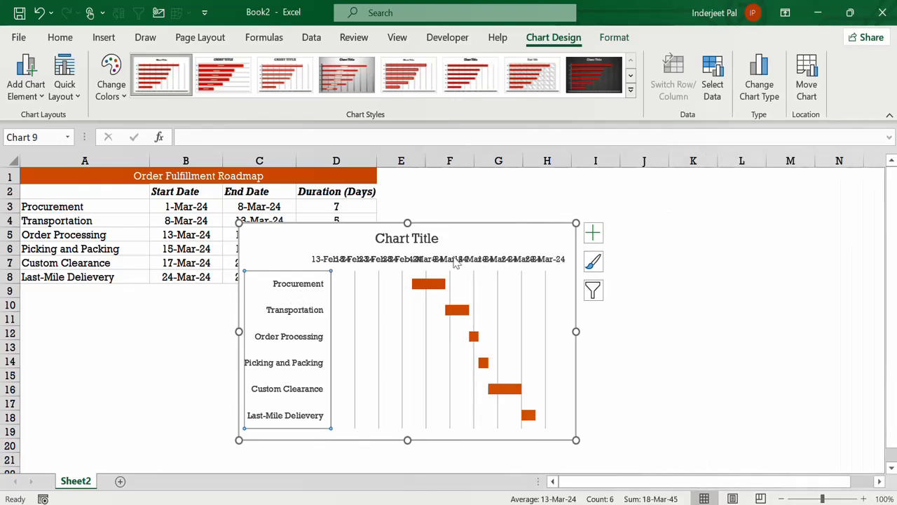
Delete the chart's placeholder title
{"action": "left_click", "coordinate": [421, 240]}
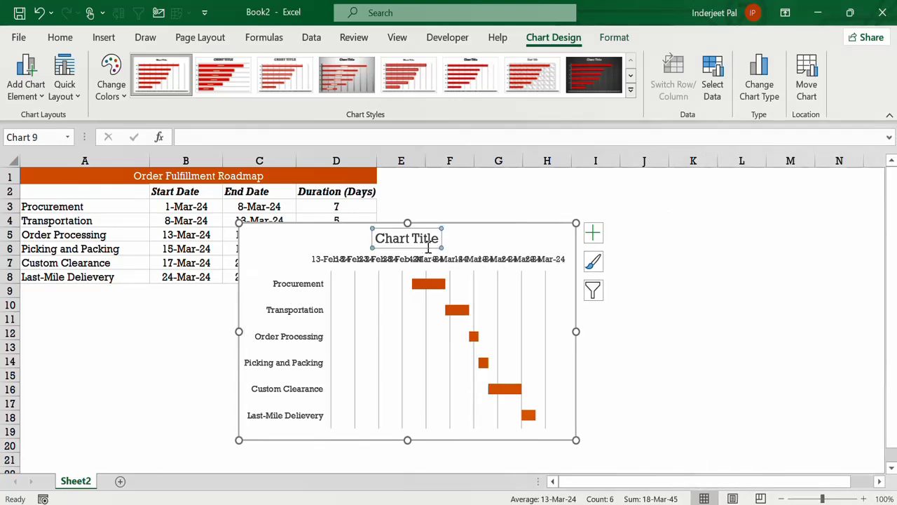
{"action": "right_click", "coordinate": [430, 247]}
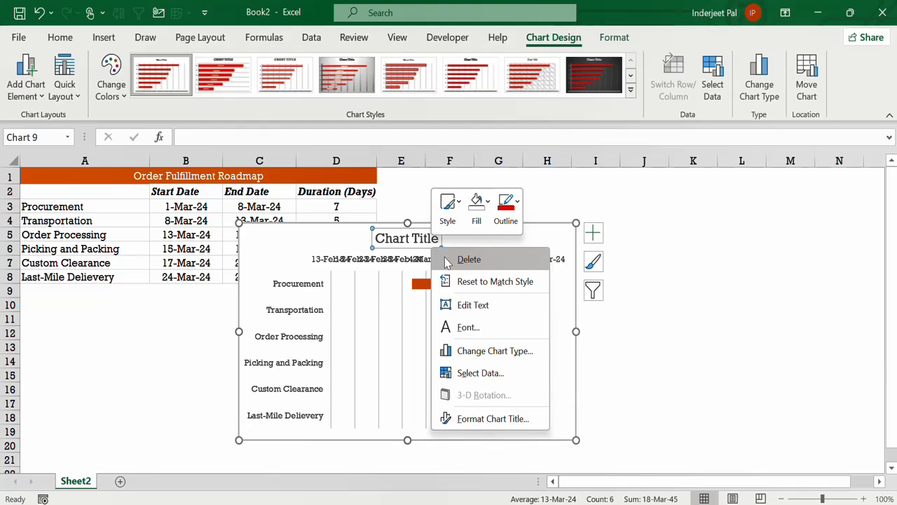
{"action": "left_click", "coordinate": [446, 260]}
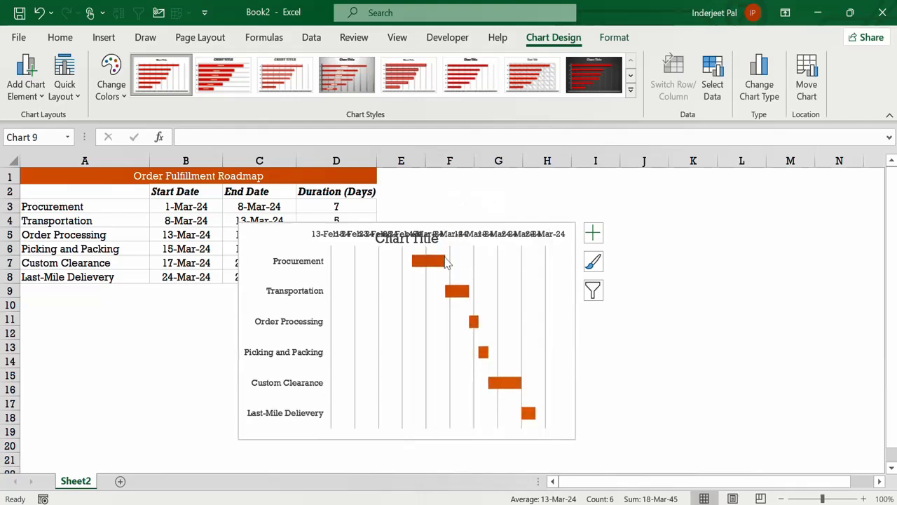
{"action": "left_click", "coordinate": [328, 240]}
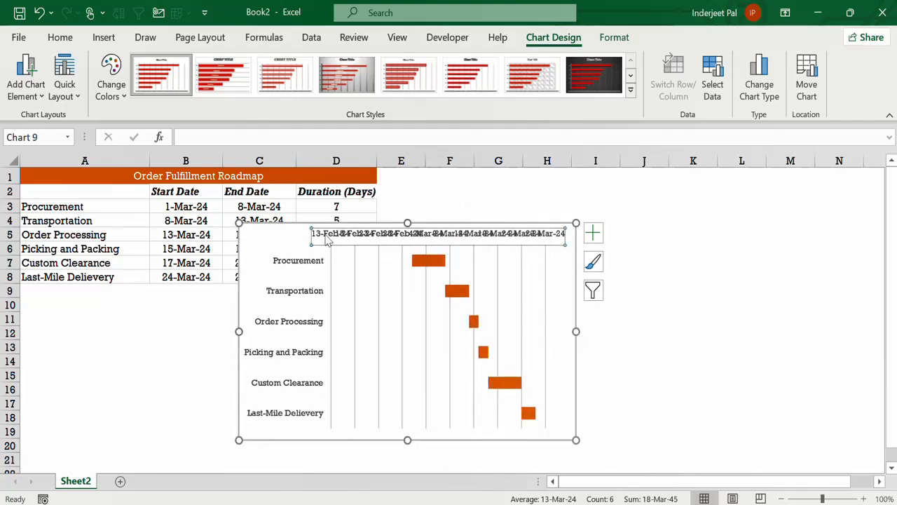
{"action": "right_click", "coordinate": [326, 239]}
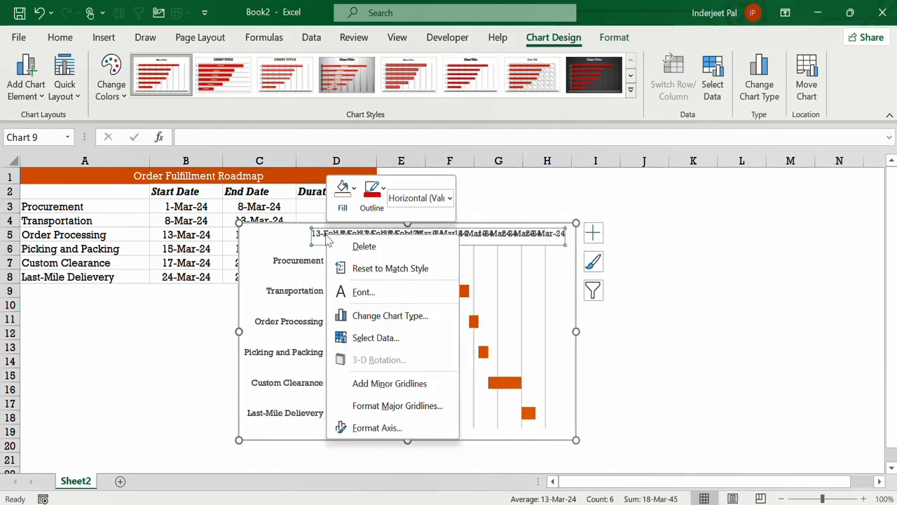
{"action": "left_click", "coordinate": [373, 429]}
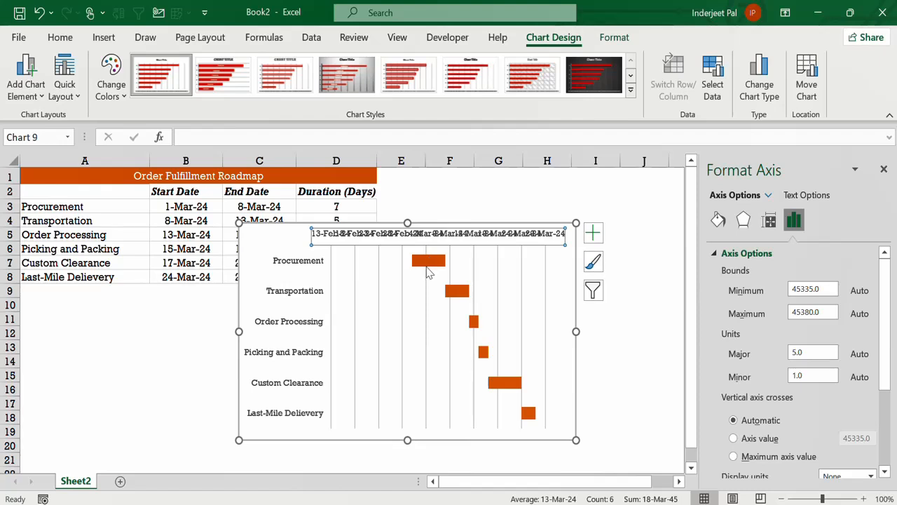
{"action": "mouse_move", "coordinate": [430, 272]}
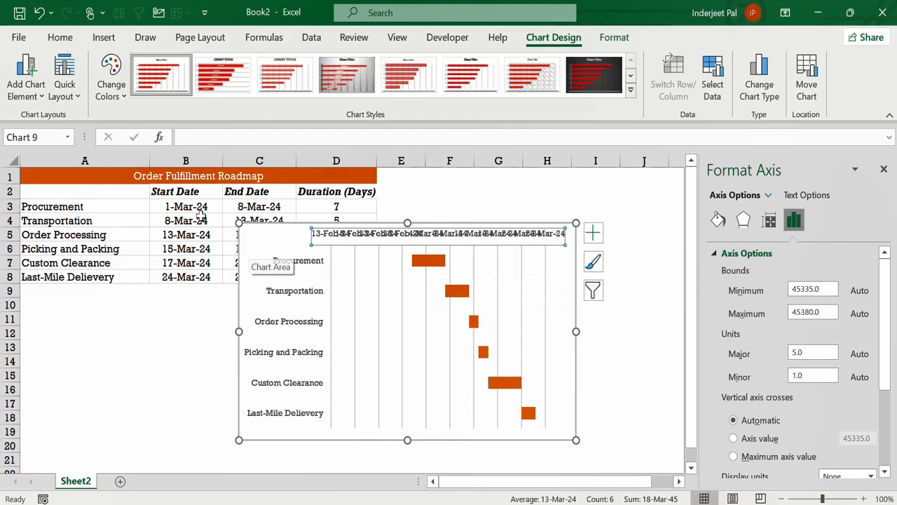
Move the chart clear of the End Date column, then link B11 to the start date in B3 and B12 to the end date in C8
{"action": "left_click_drag", "start_coordinate": [267, 228], "coordinate": [317, 225]}
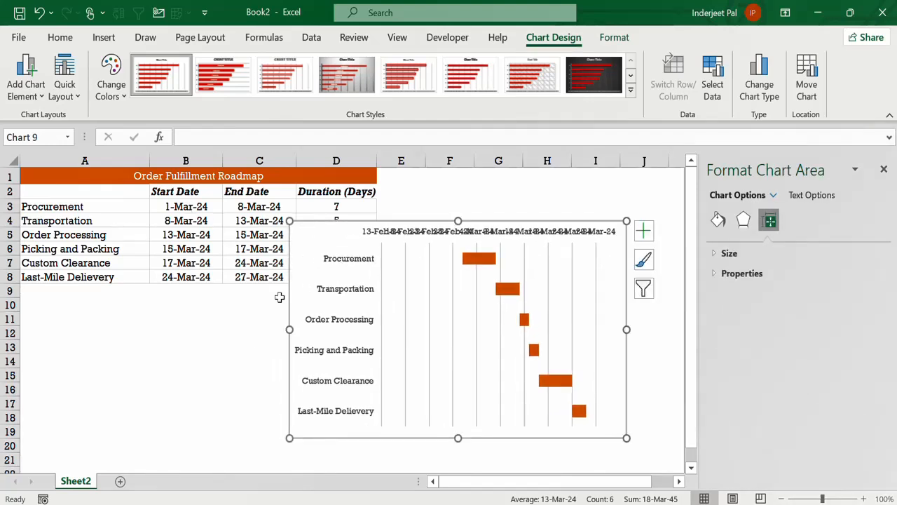
{"action": "left_click", "coordinate": [170, 322]}
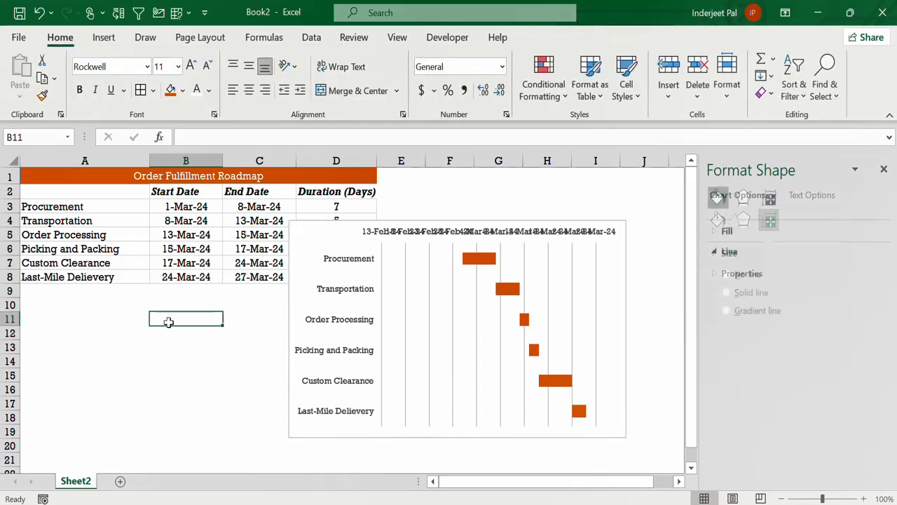
{"action": "type", "text": "="}
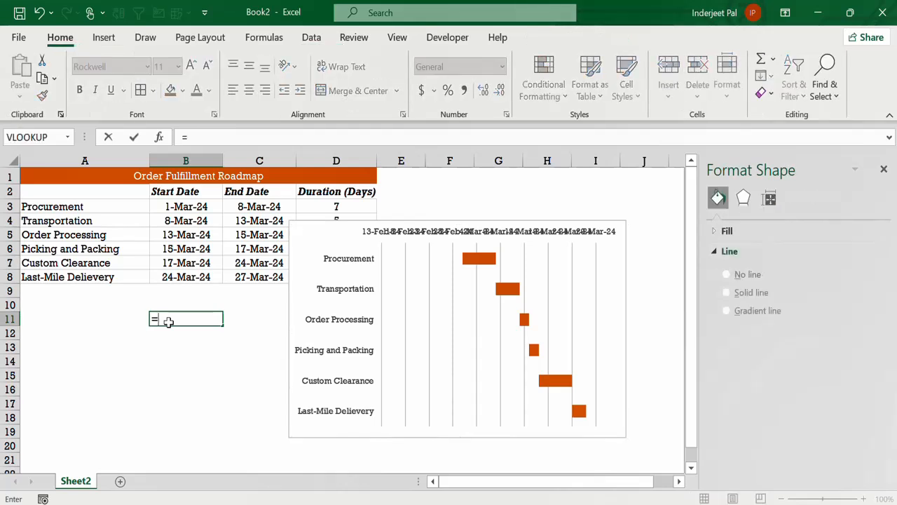
{"action": "left_click", "coordinate": [172, 206]}
{"action": "key", "text": "Return"}
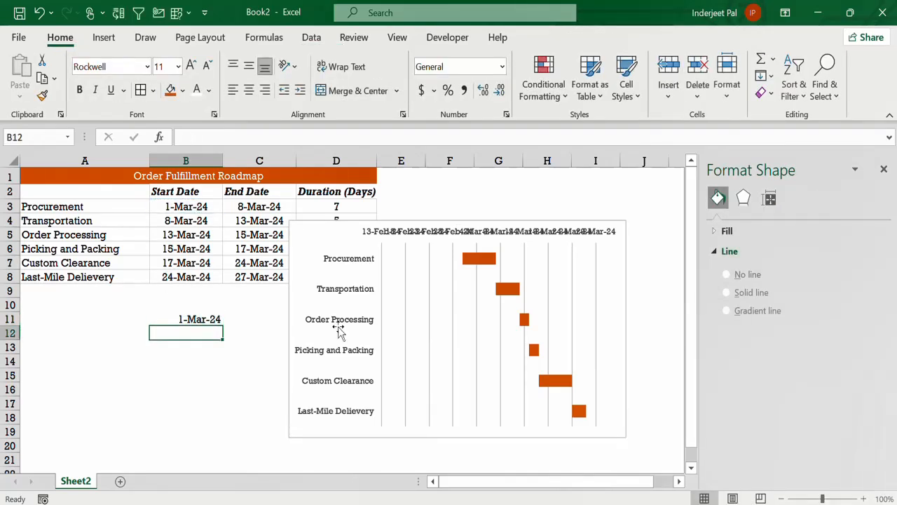
{"action": "type", "text": "="}
{"action": "left_click", "coordinate": [260, 273]}
{"action": "key", "text": "Return"}
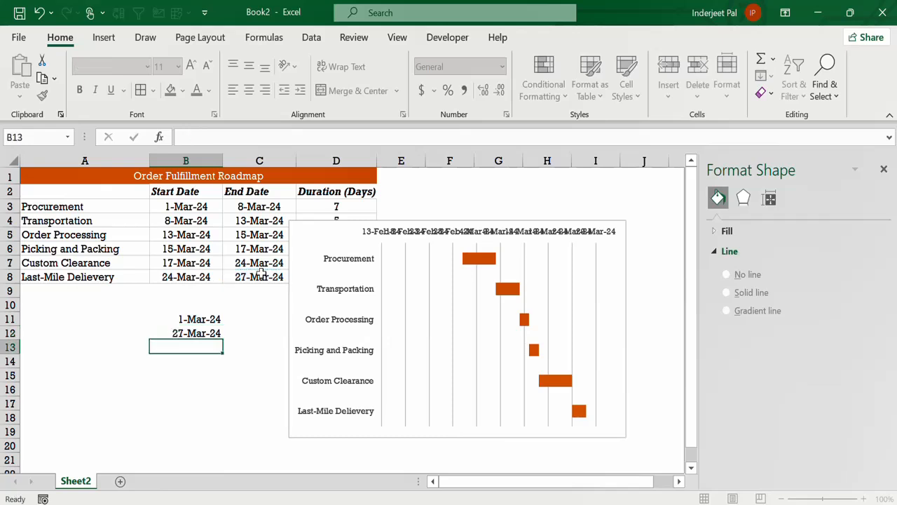
{"action": "left_click", "coordinate": [186, 322]}
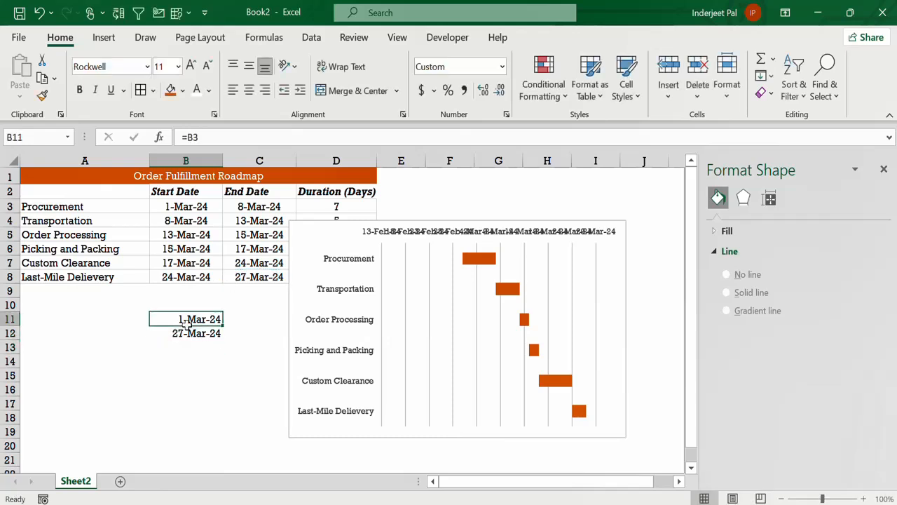
{"action": "left_click", "coordinate": [189, 332]}
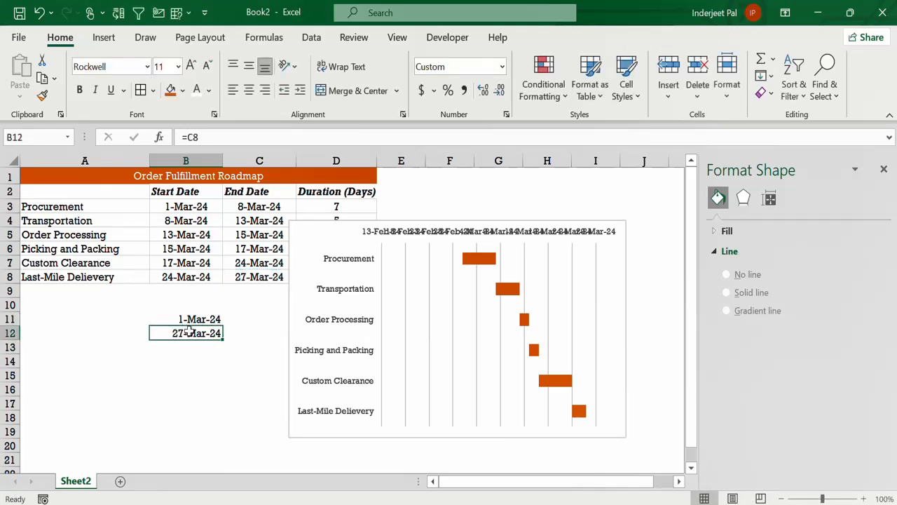
{"action": "left_click", "coordinate": [406, 237]}
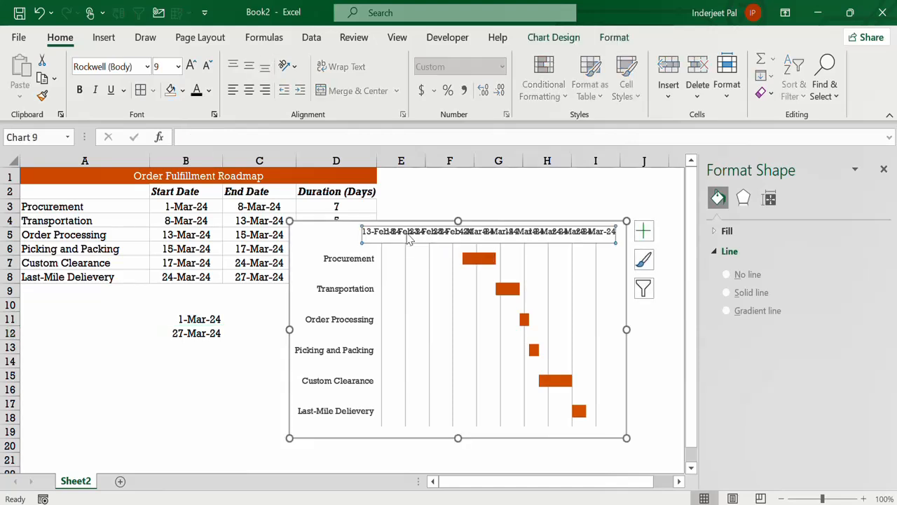
{"action": "right_click", "coordinate": [407, 229]}
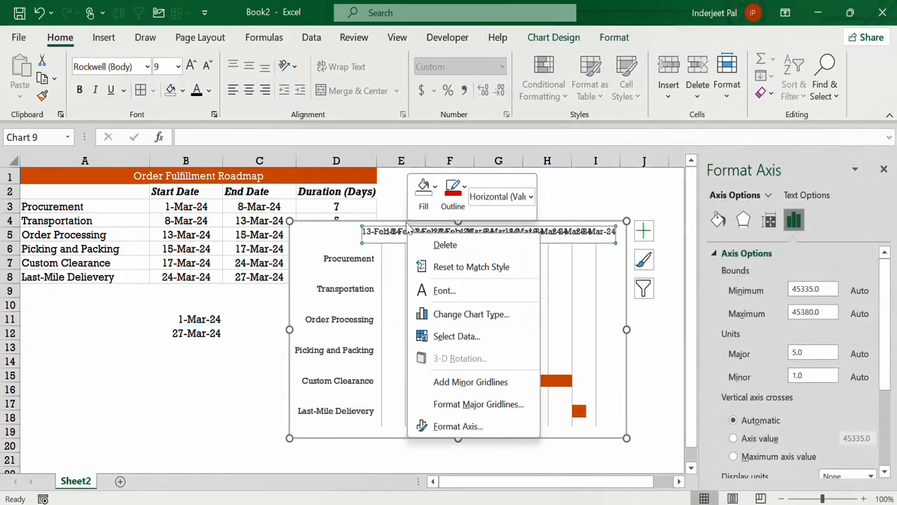
{"action": "left_click", "coordinate": [473, 427]}
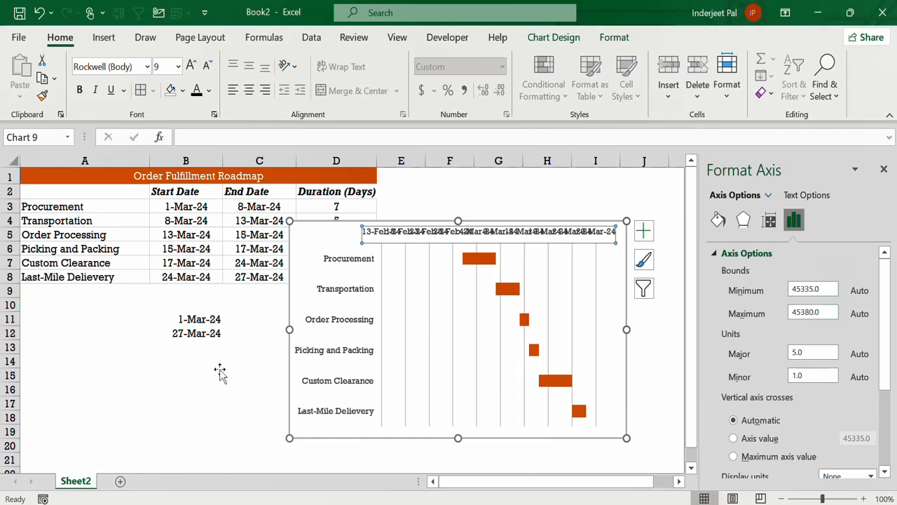
Apply the Number format to the linked dates in B11:B12
{"action": "left_click", "coordinate": [191, 318]}
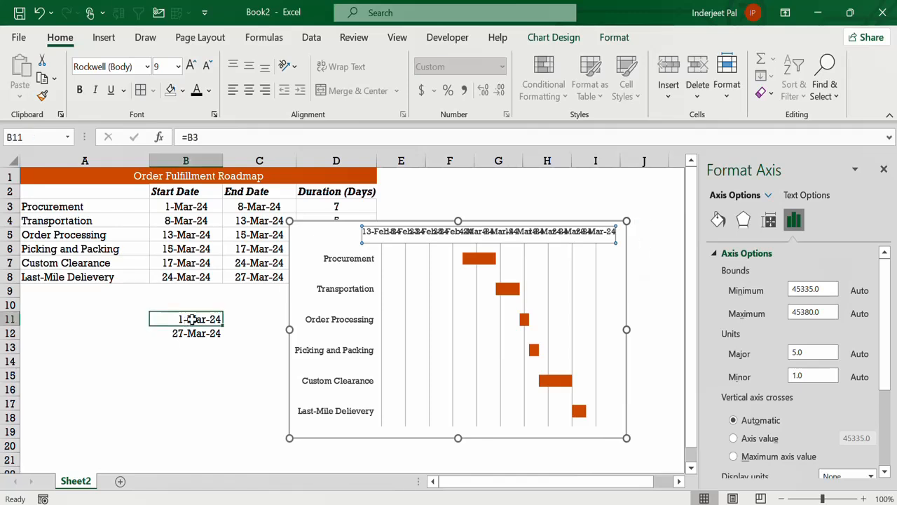
{"action": "left_click_drag", "start_coordinate": [191, 319], "coordinate": [192, 333]}
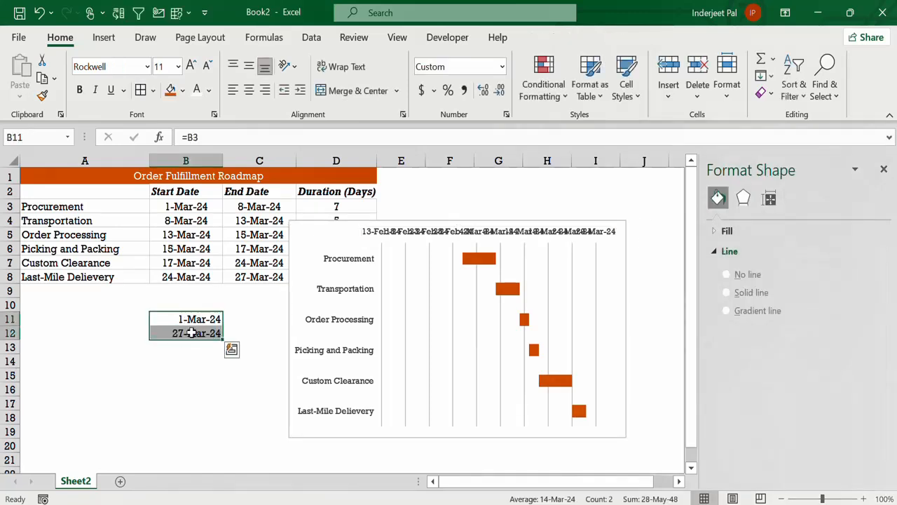
{"action": "left_click", "coordinate": [501, 67]}
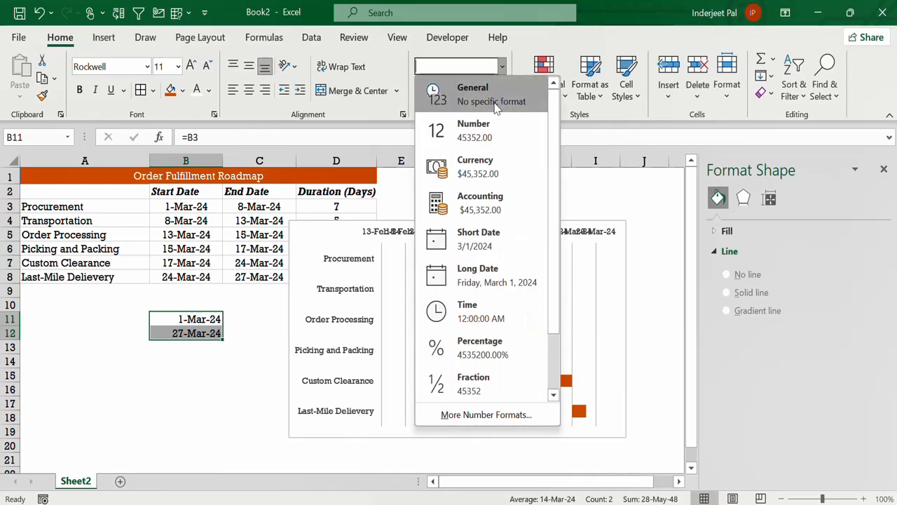
{"action": "left_click", "coordinate": [480, 138]}
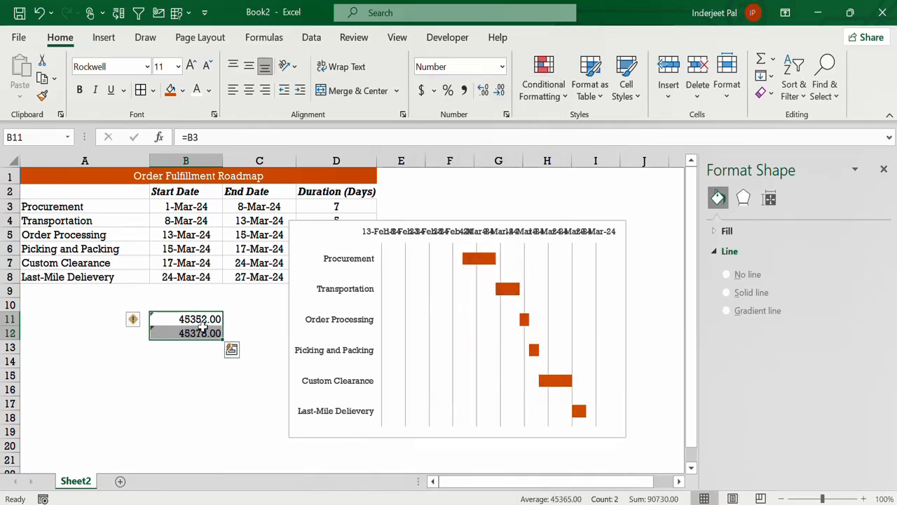
Set the chart's date axis bounds to a minimum of 45352 and a maximum of 45378, then close the axis formatting options
{"action": "left_click", "coordinate": [410, 234]}
{"action": "left_click", "coordinate": [410, 233]}
{"action": "right_click", "coordinate": [410, 234]}
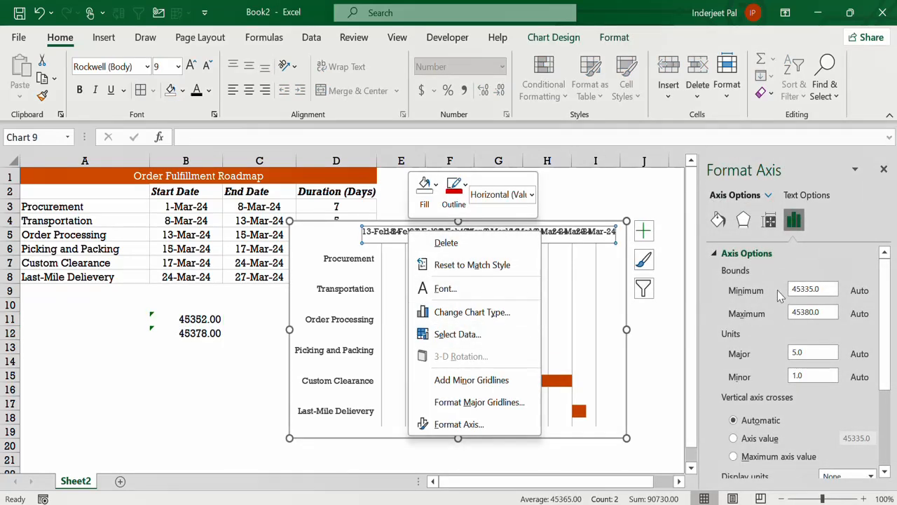
{"action": "left_click", "coordinate": [799, 291]}
{"action": "left_click_drag", "start_coordinate": [821, 290], "coordinate": [797, 294]}
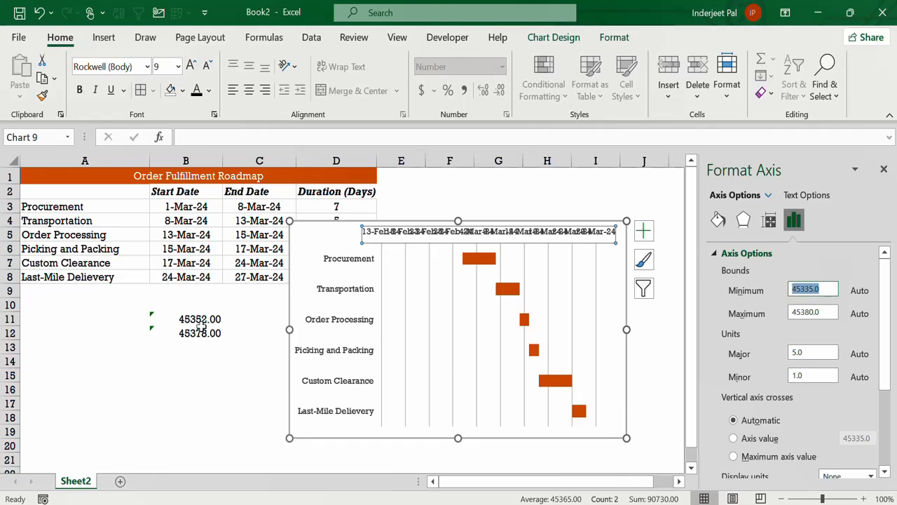
{"action": "type", "text": "45"}
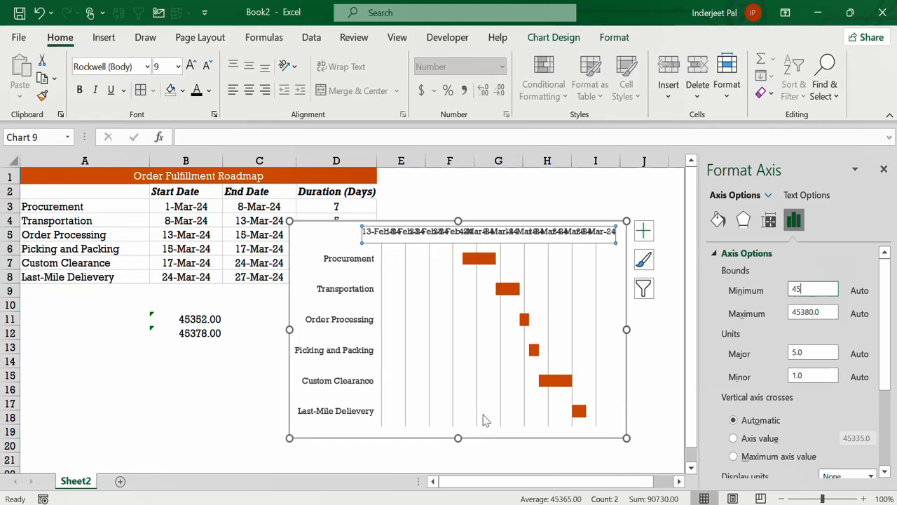
{"action": "type", "text": "352"}
{"action": "left_click_drag", "start_coordinate": [826, 312], "coordinate": [785, 317]}
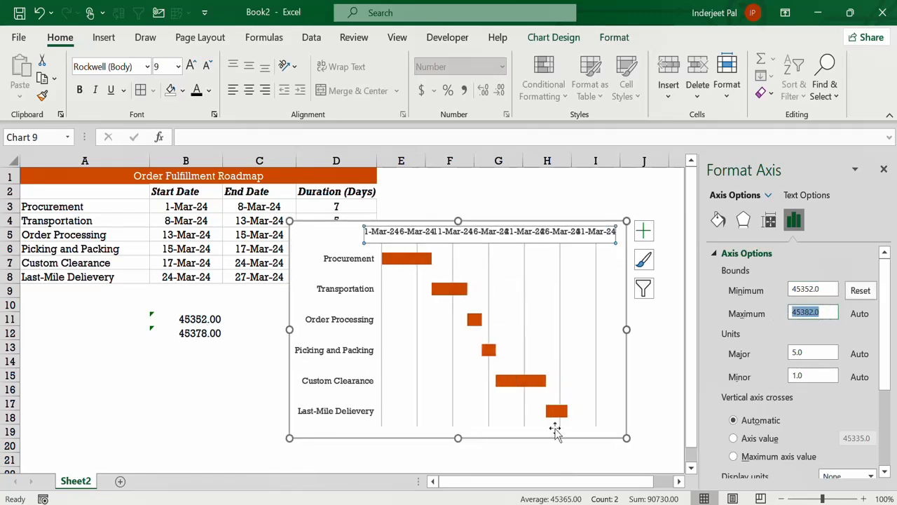
{"action": "type", "text": "4537"}
{"action": "key", "text": "Return"}
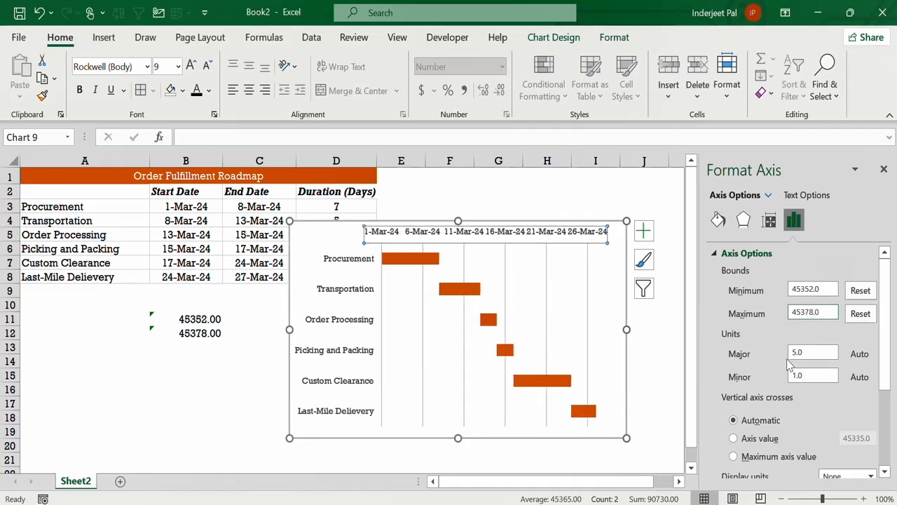
{"action": "left_click", "coordinate": [884, 169]}
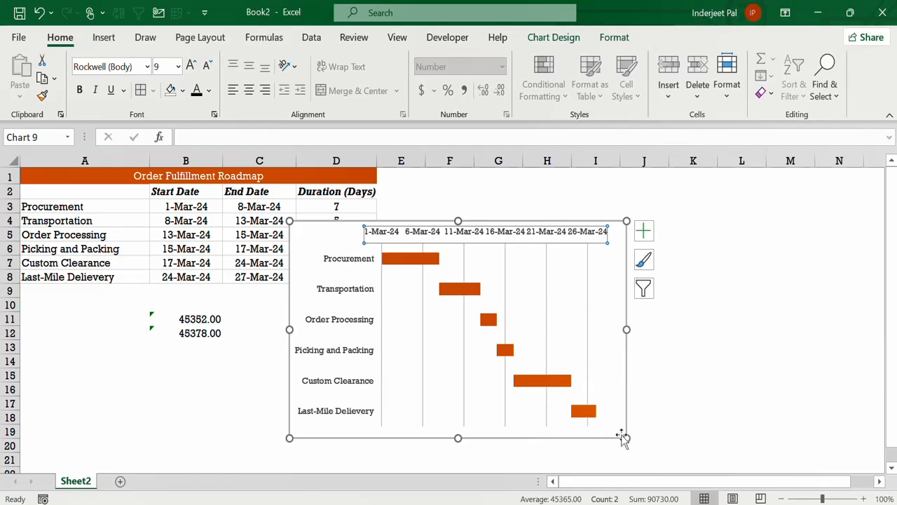
Widen the chart to the end of column J and add data labels to the Duration (Days) bars
{"action": "left_click_drag", "start_coordinate": [626, 438], "coordinate": [690, 437]}
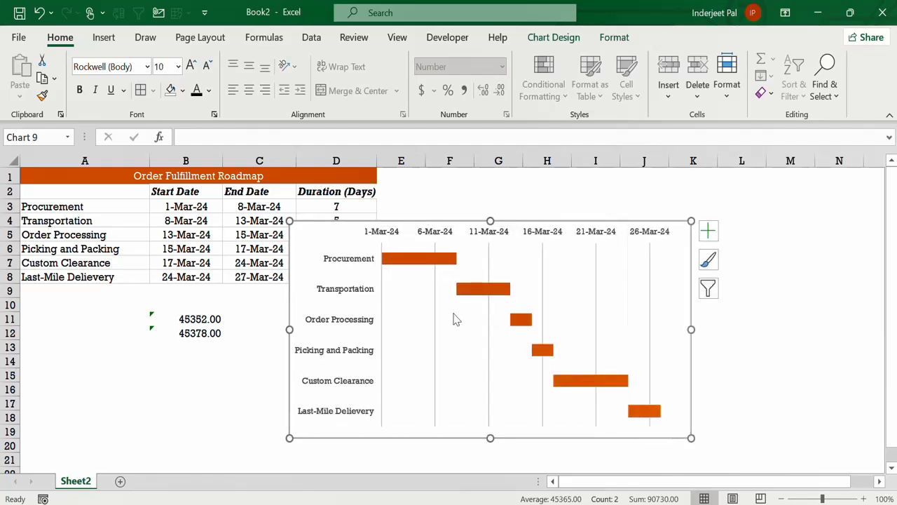
{"action": "left_click", "coordinate": [405, 263]}
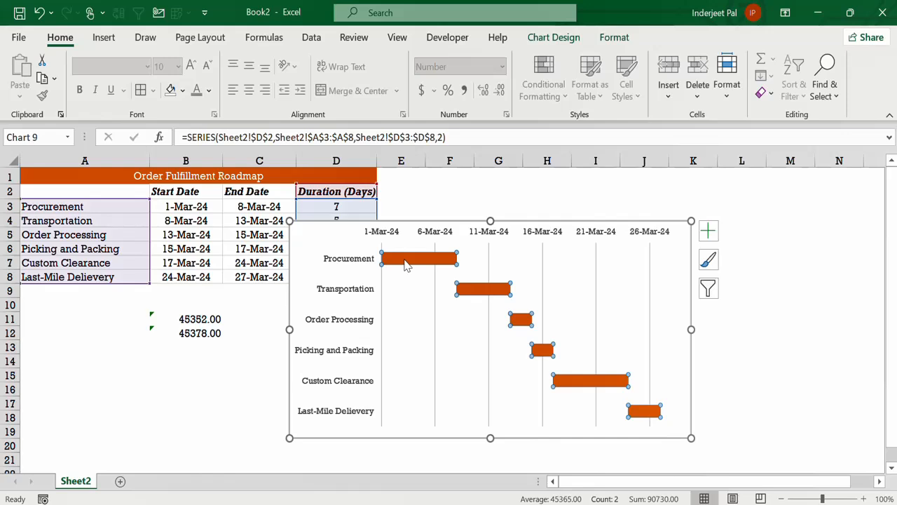
{"action": "right_click", "coordinate": [405, 264]}
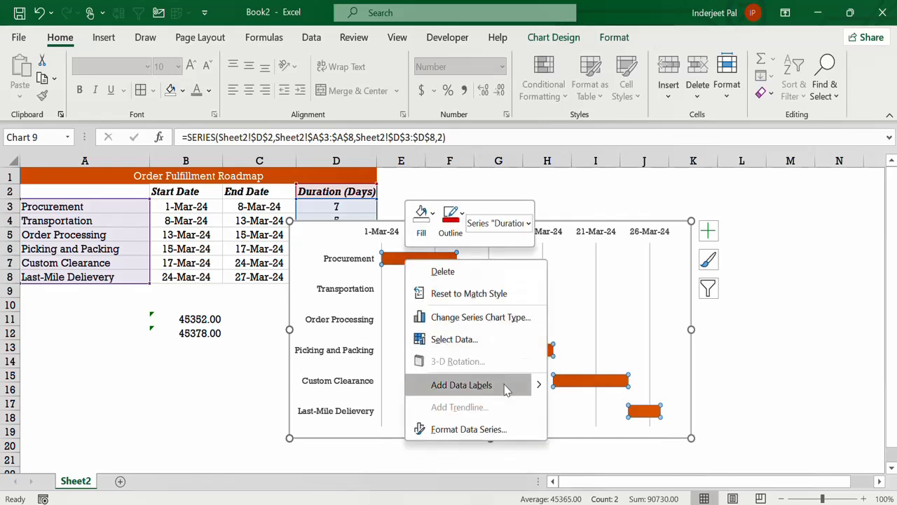
{"action": "mouse_move", "coordinate": [537, 387]}
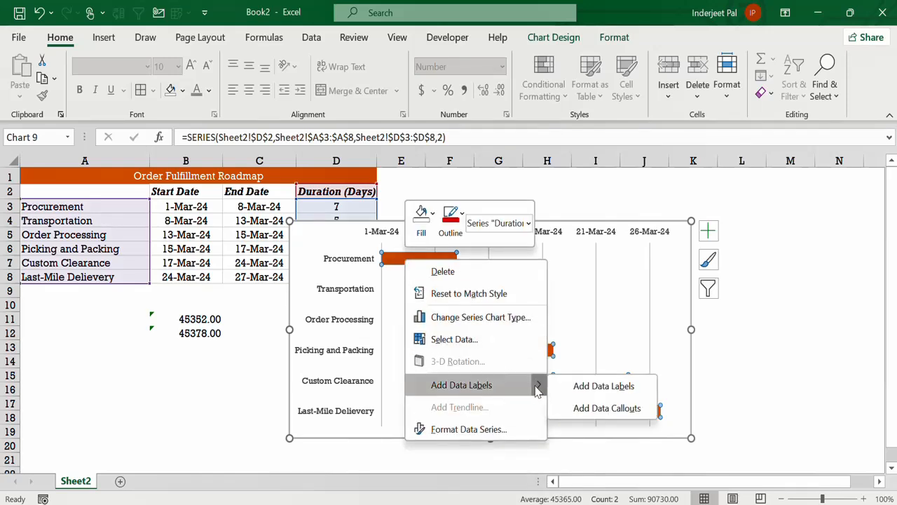
{"action": "left_click", "coordinate": [578, 386]}
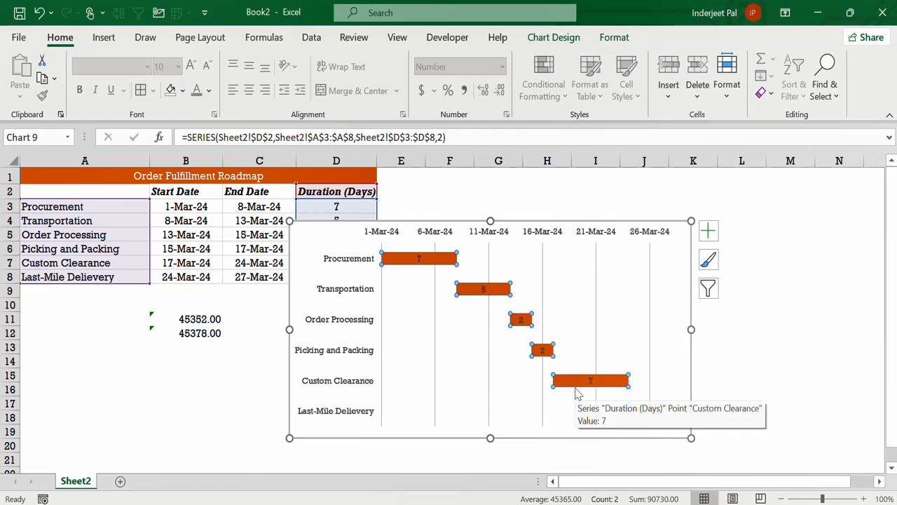
Make the chart wider and shorter, place it over the table directly below the Order Fulfillment Roadmap heading, and deselect it
{"action": "left_click_drag", "start_coordinate": [286, 432], "coordinate": [224, 392]}
{"action": "left_click_drag", "start_coordinate": [260, 233], "coordinate": [46, 190]}
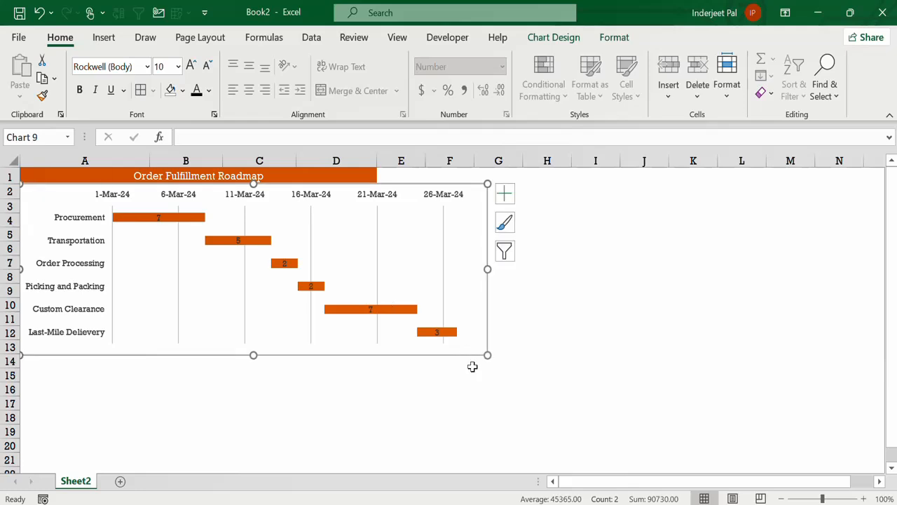
{"action": "left_click", "coordinate": [161, 376]}
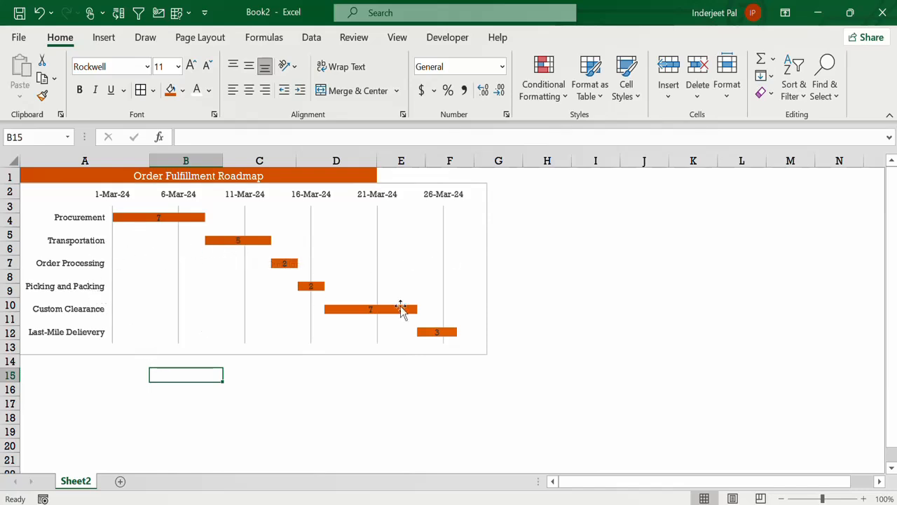
{"action": "mouse_move", "coordinate": [401, 308]}
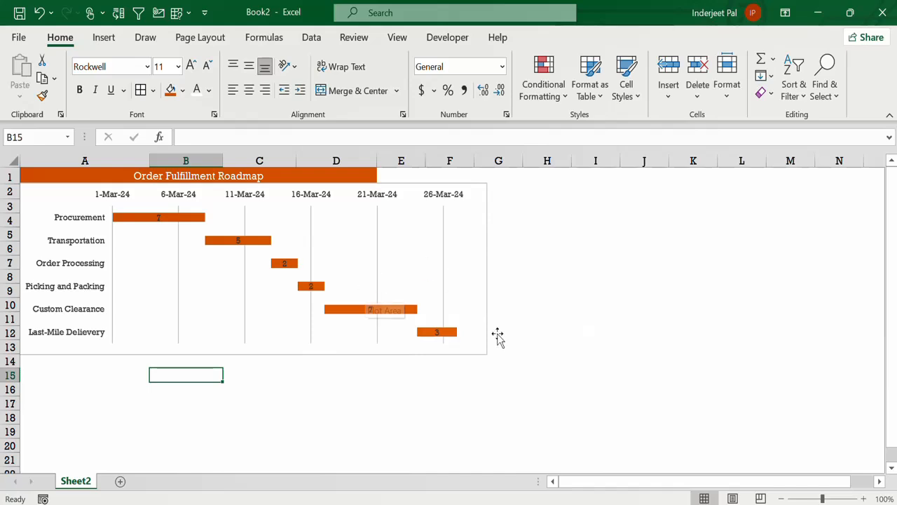